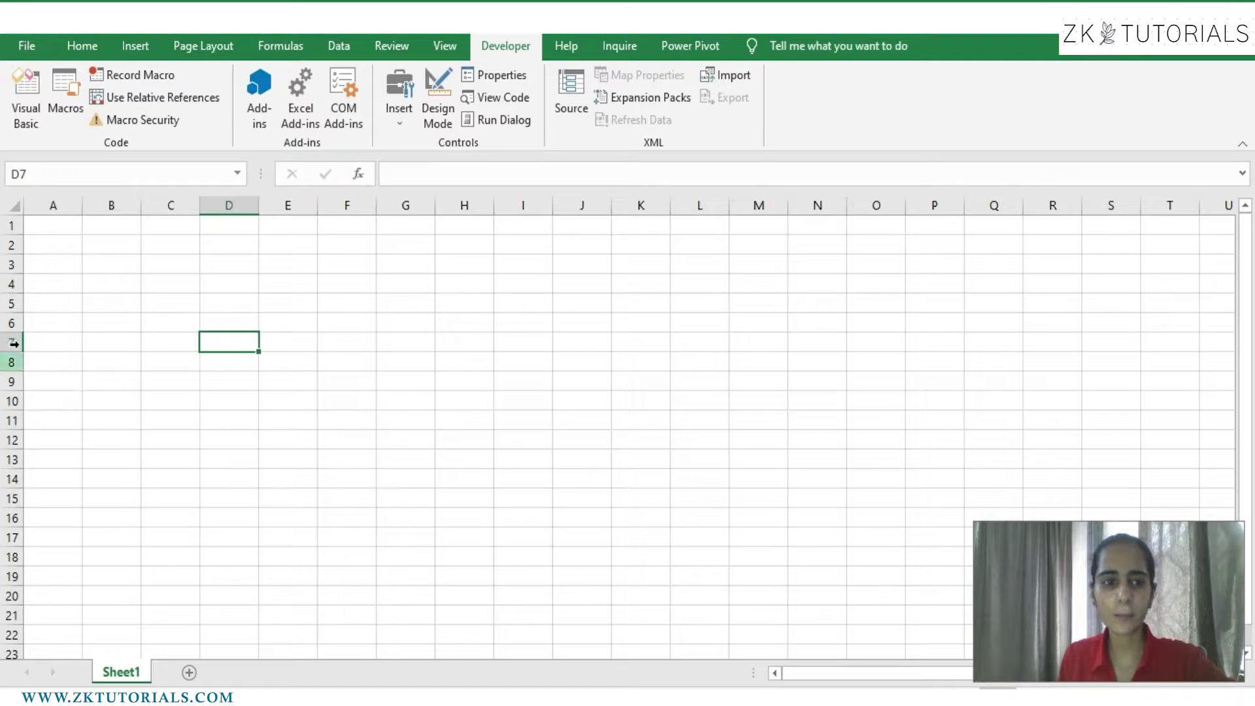
# Select cell A2 and turn on relative references for macro recording
pyautogui.click(364, 261)
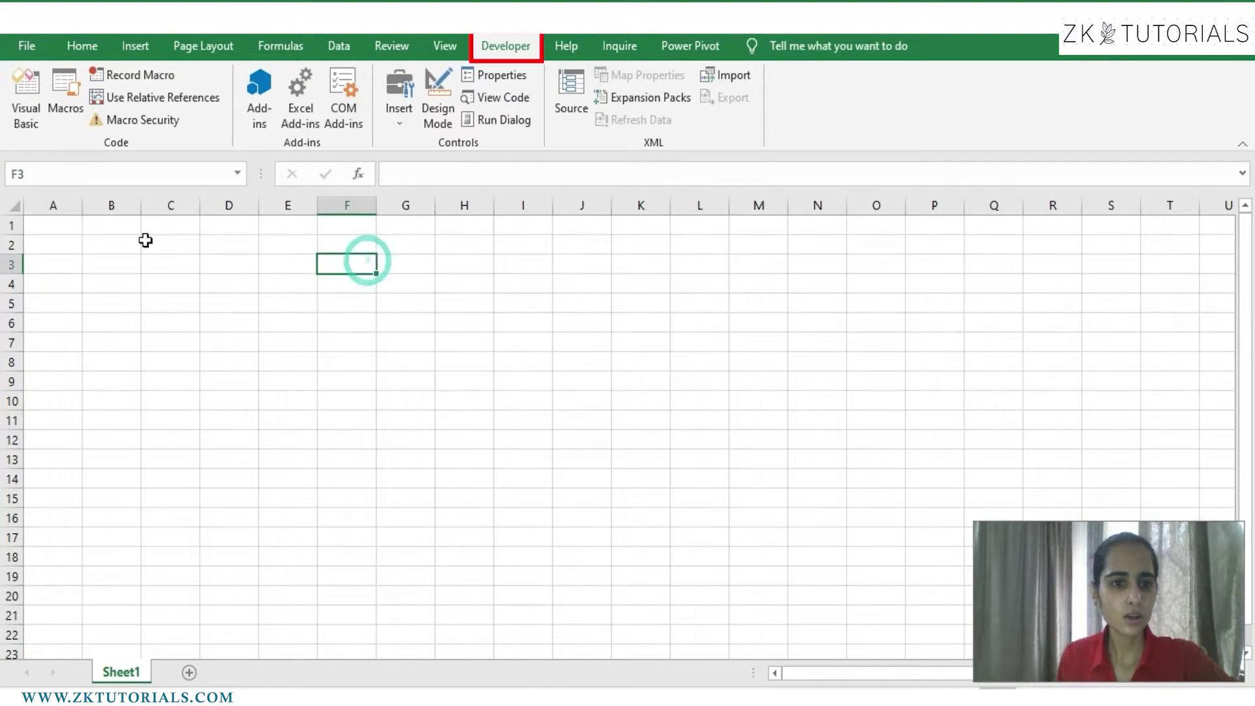
pyautogui.click(62, 241)
pyautogui.click(30, 244)
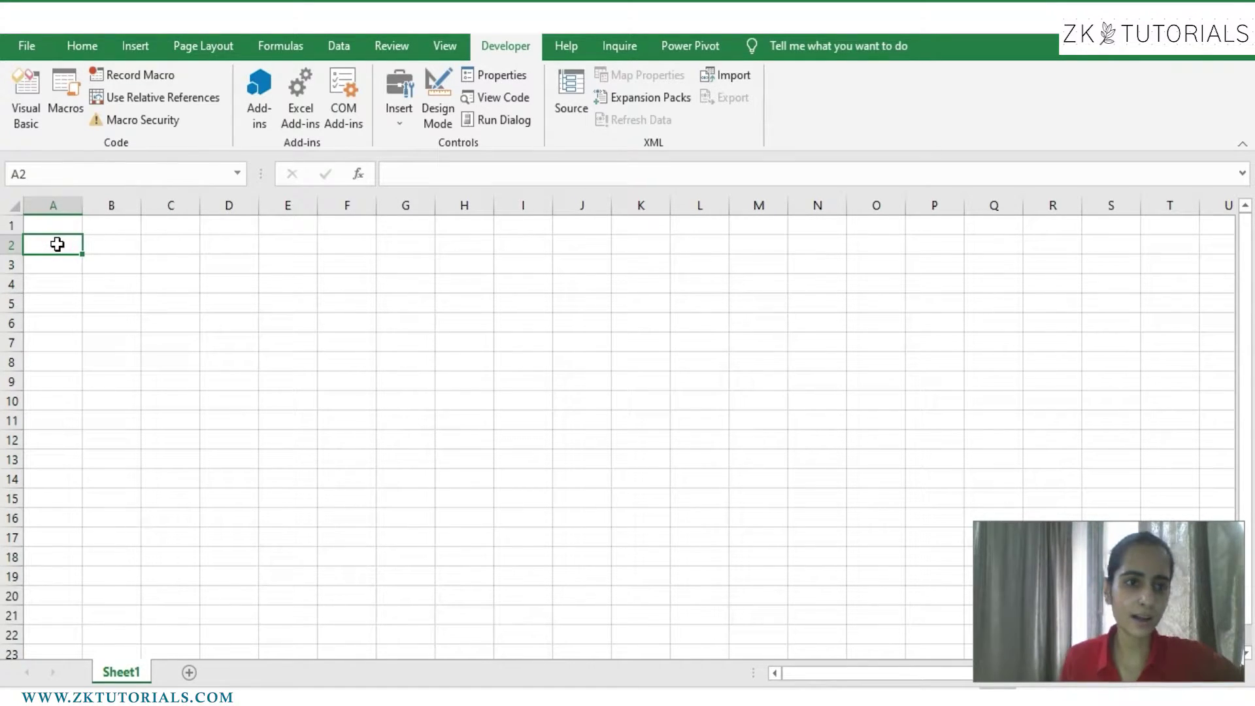
pyautogui.click(192, 98)
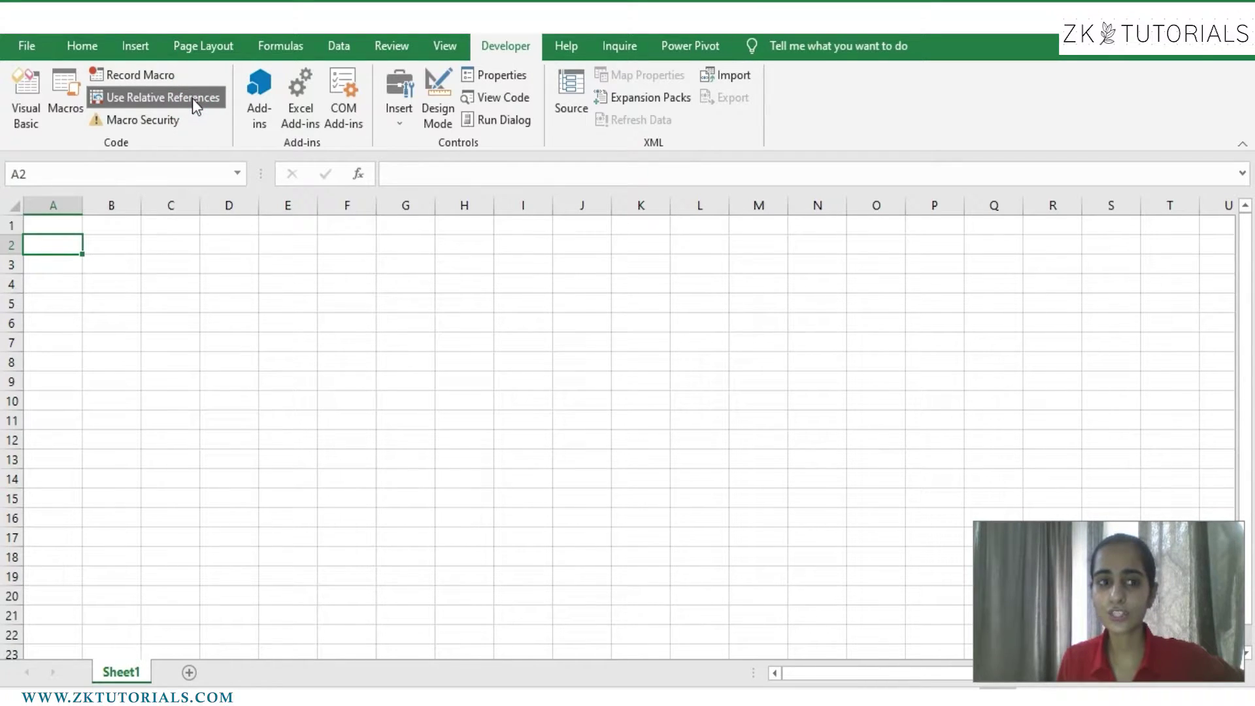
# Start a new macro recording and name the macro Single_Coloring
pyautogui.click(156, 78)
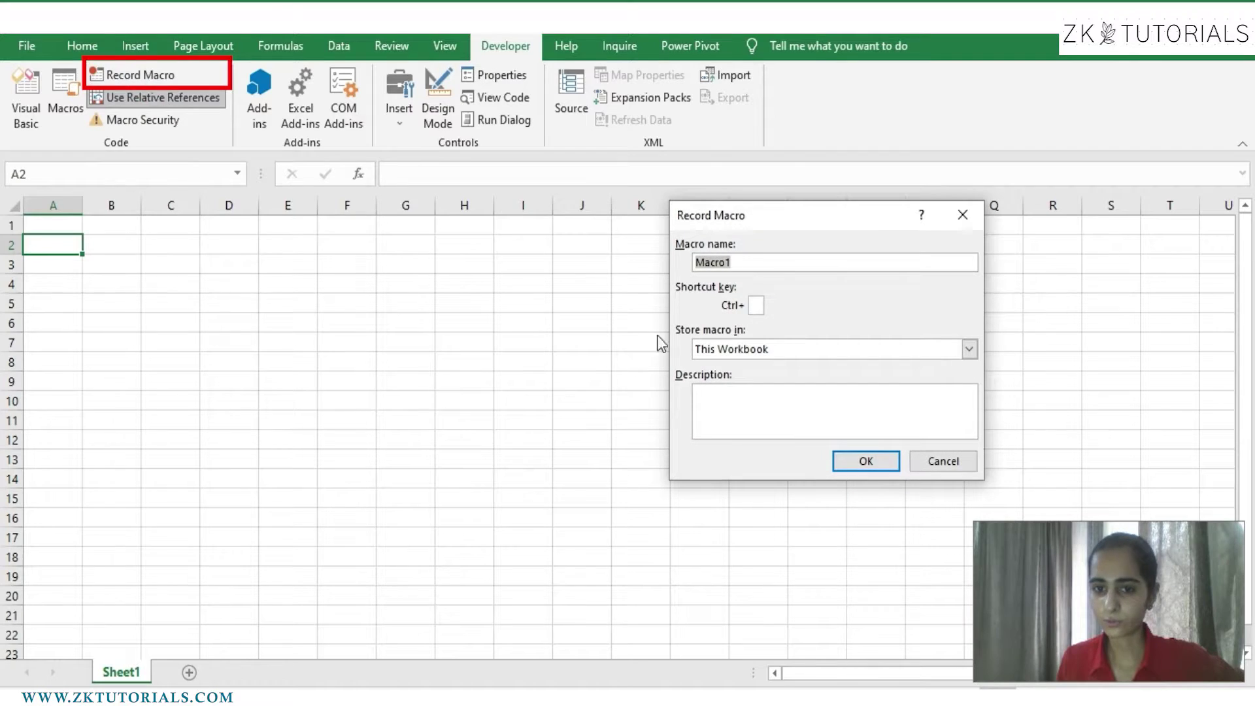
pyautogui.moveTo(807, 218); pyautogui.dragTo(617, 217)
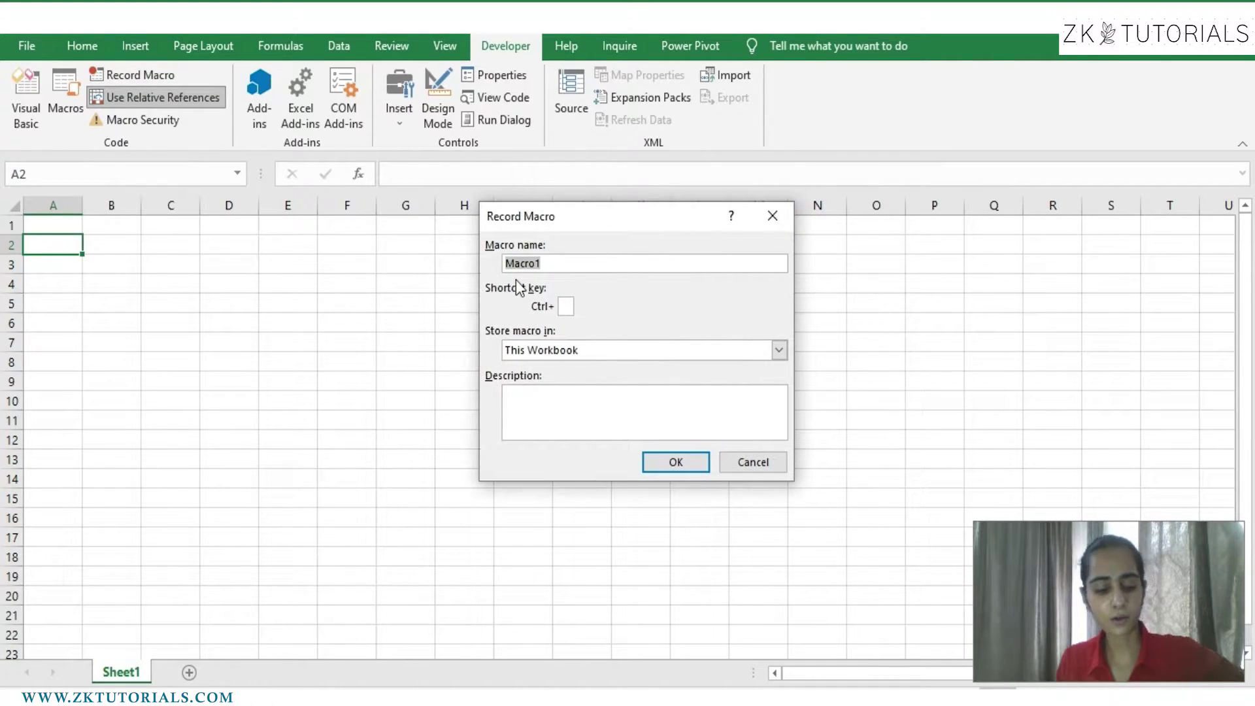
pyautogui.write('Single ')
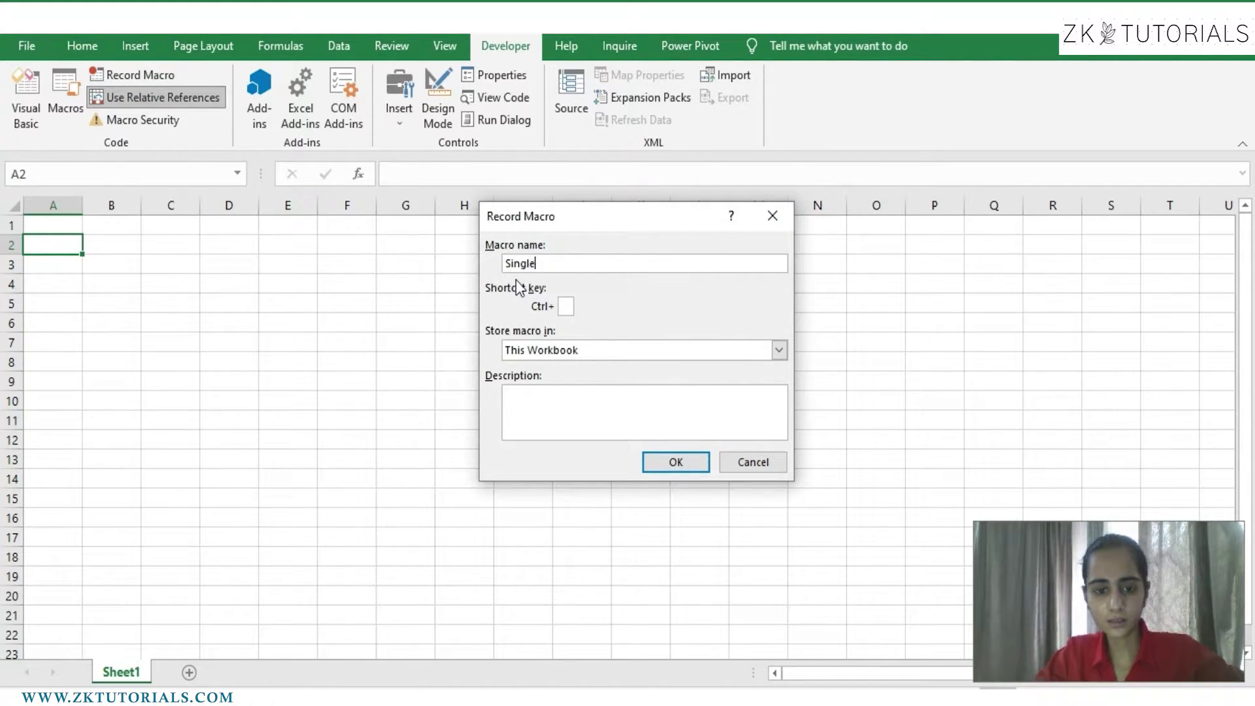
pyautogui.write('_')
pyautogui.write('Colo')
pyautogui.write('ring')
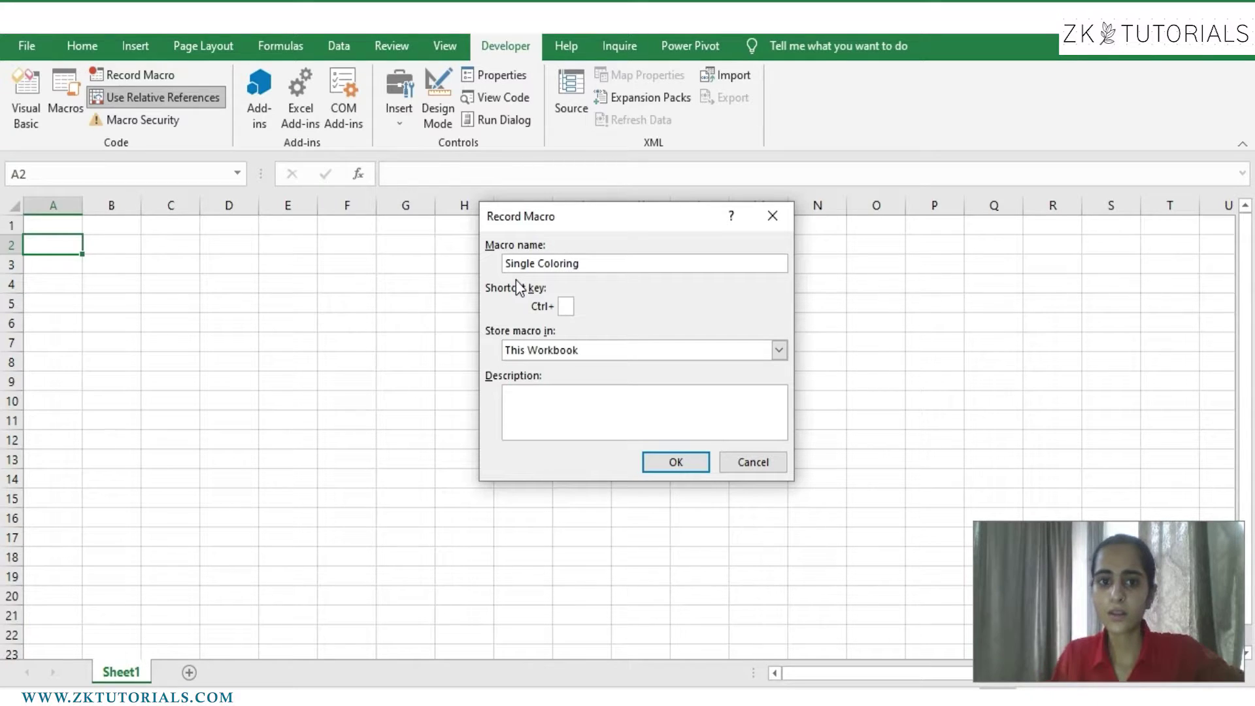
pyautogui.click(538, 263)
pyautogui.press('BackSpace')
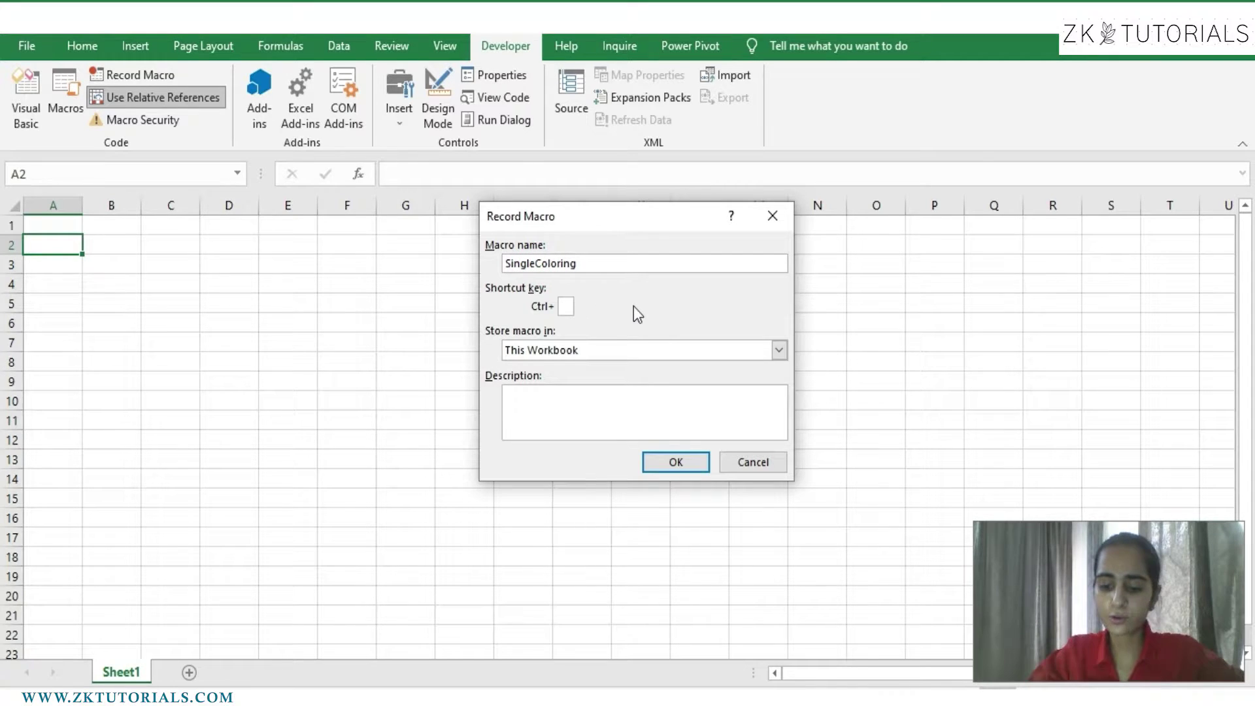
pyautogui.write('_')
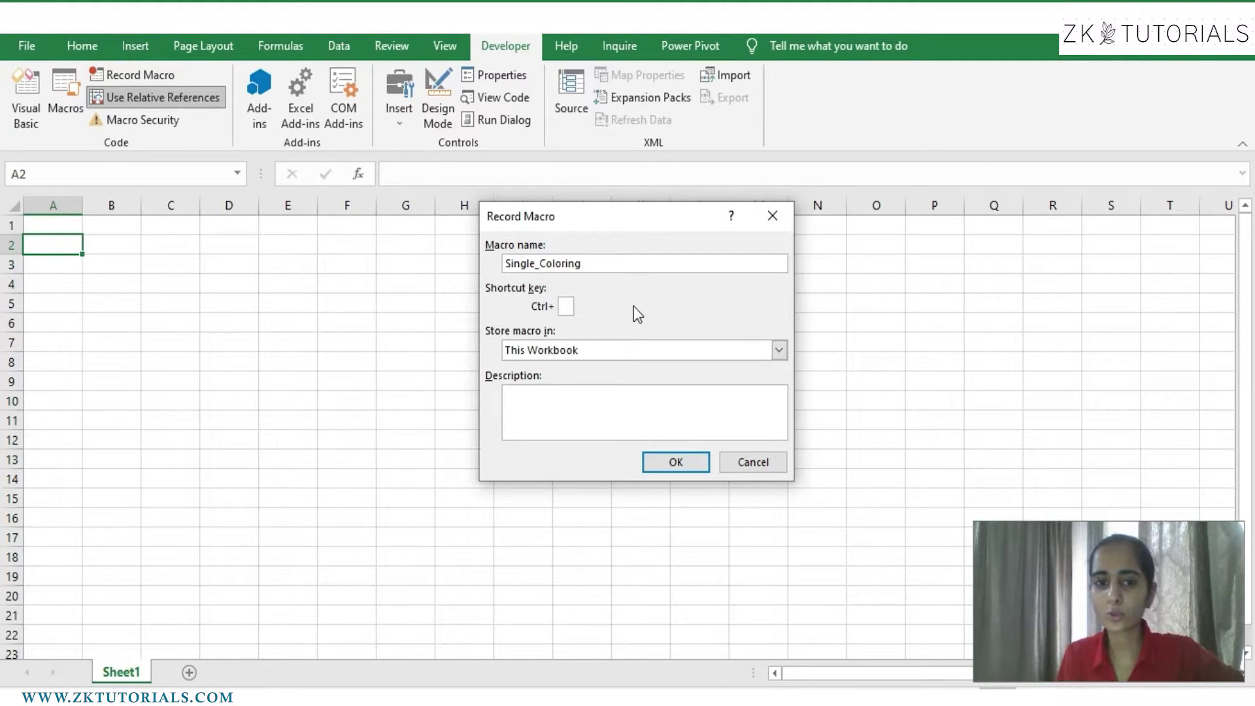
# Assign Ctrl+Shift+K as the macro's shortcut, describe it as "DO the color coding site", and begin recording
pyautogui.click(569, 306)
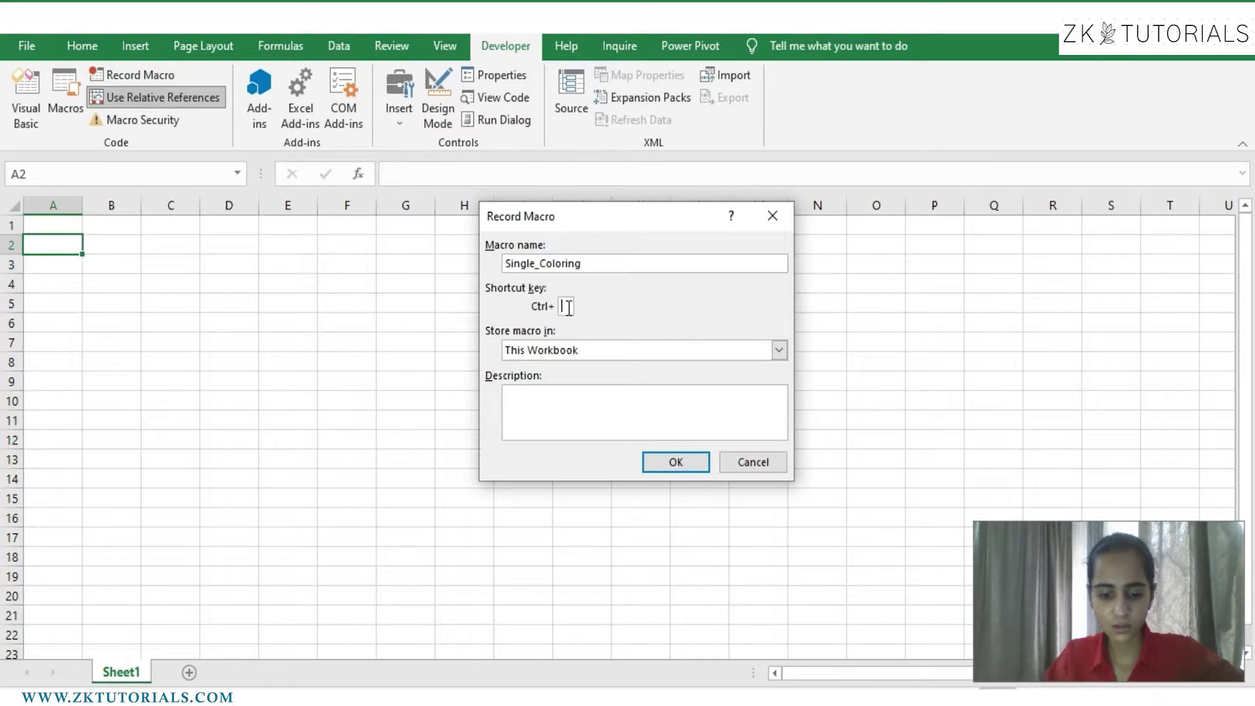
pyautogui.write('K')
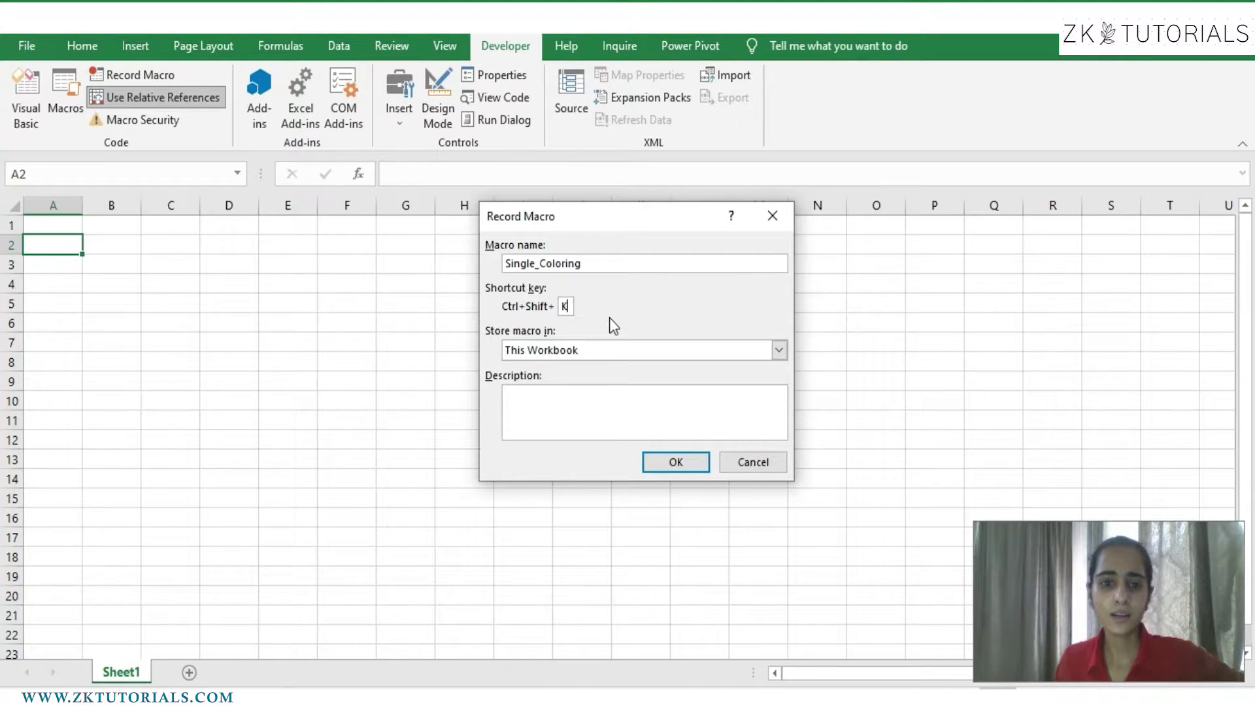
pyautogui.click(584, 408)
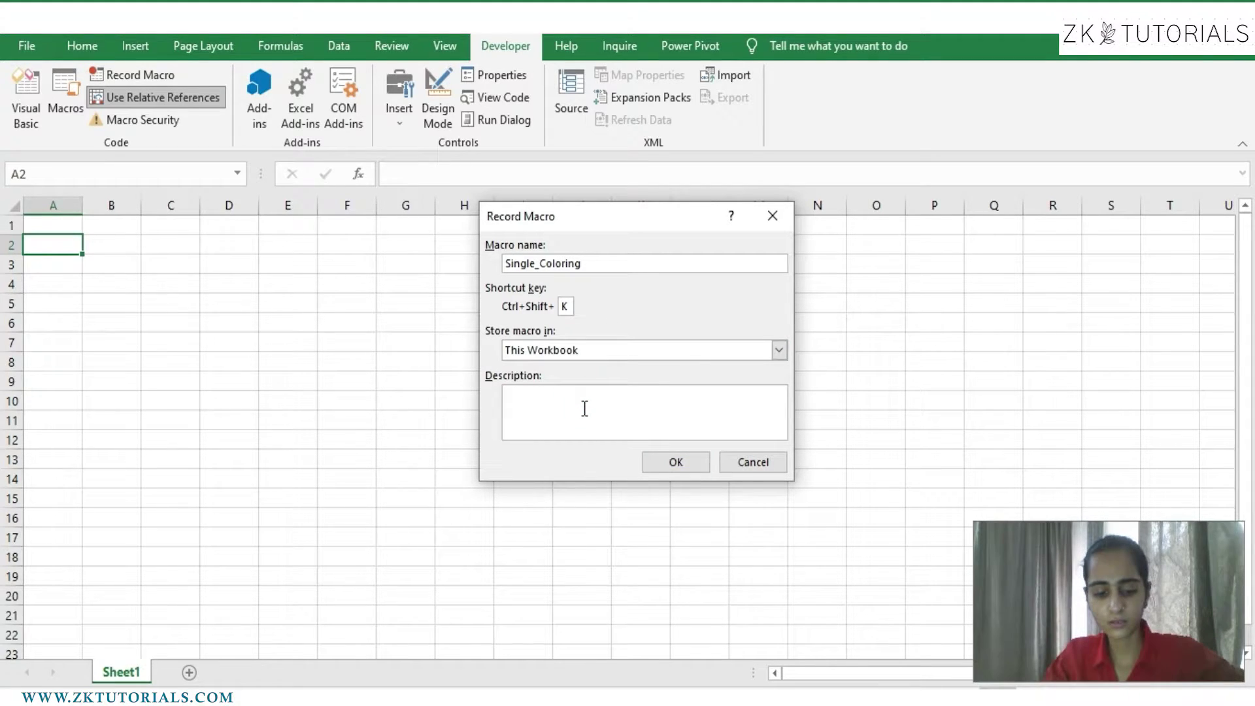
pyautogui.write('DO the color cod')
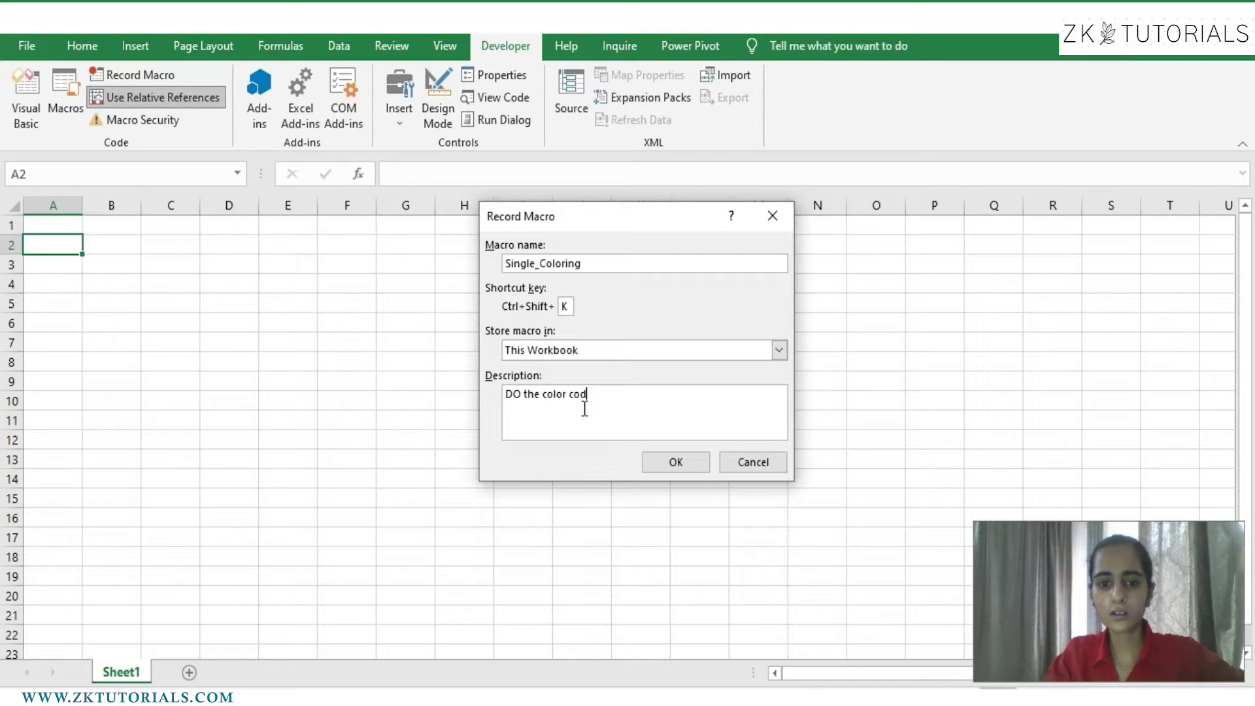
pyautogui.write('ing site')
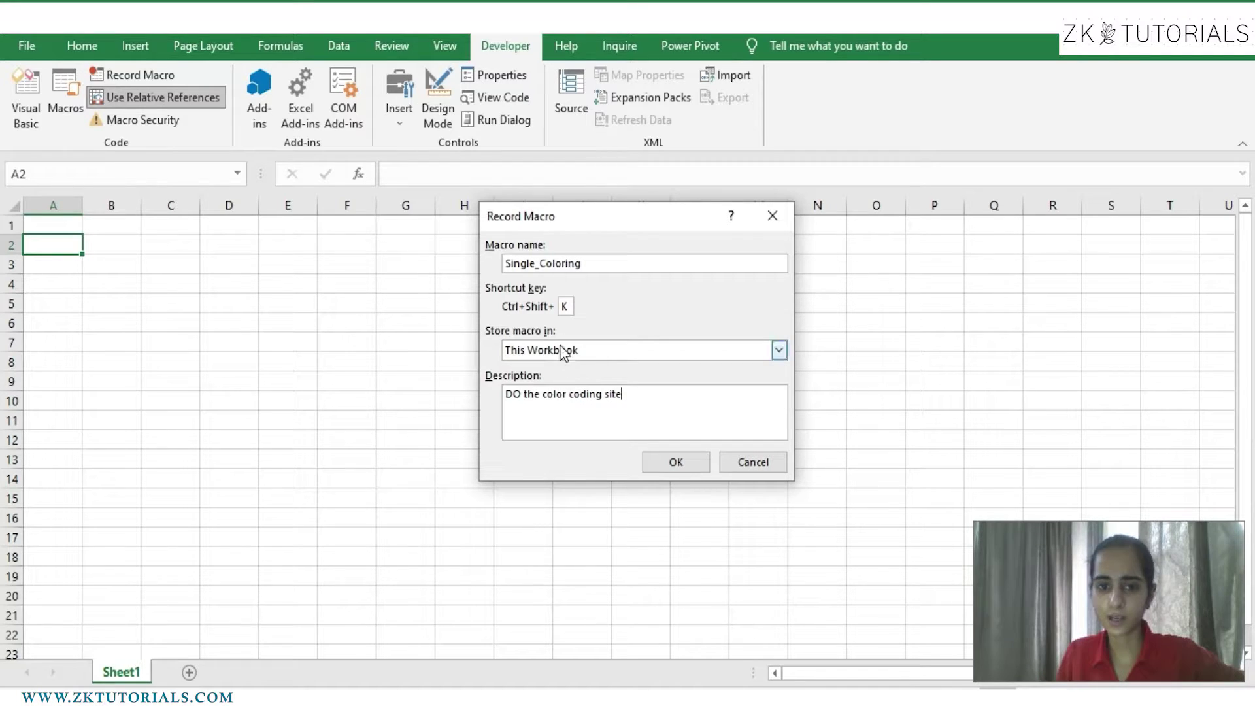
pyautogui.click(675, 463)
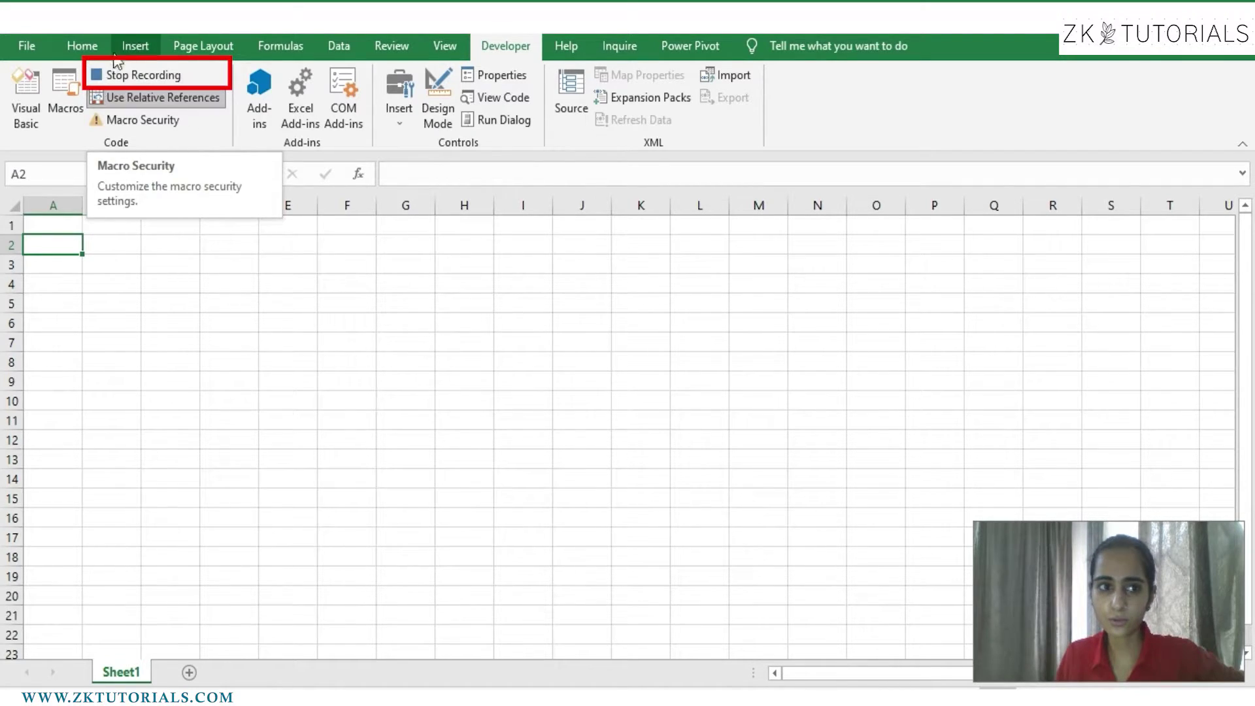
# Fill cell A2 with the standard yellow color
pyautogui.click(178, 94)
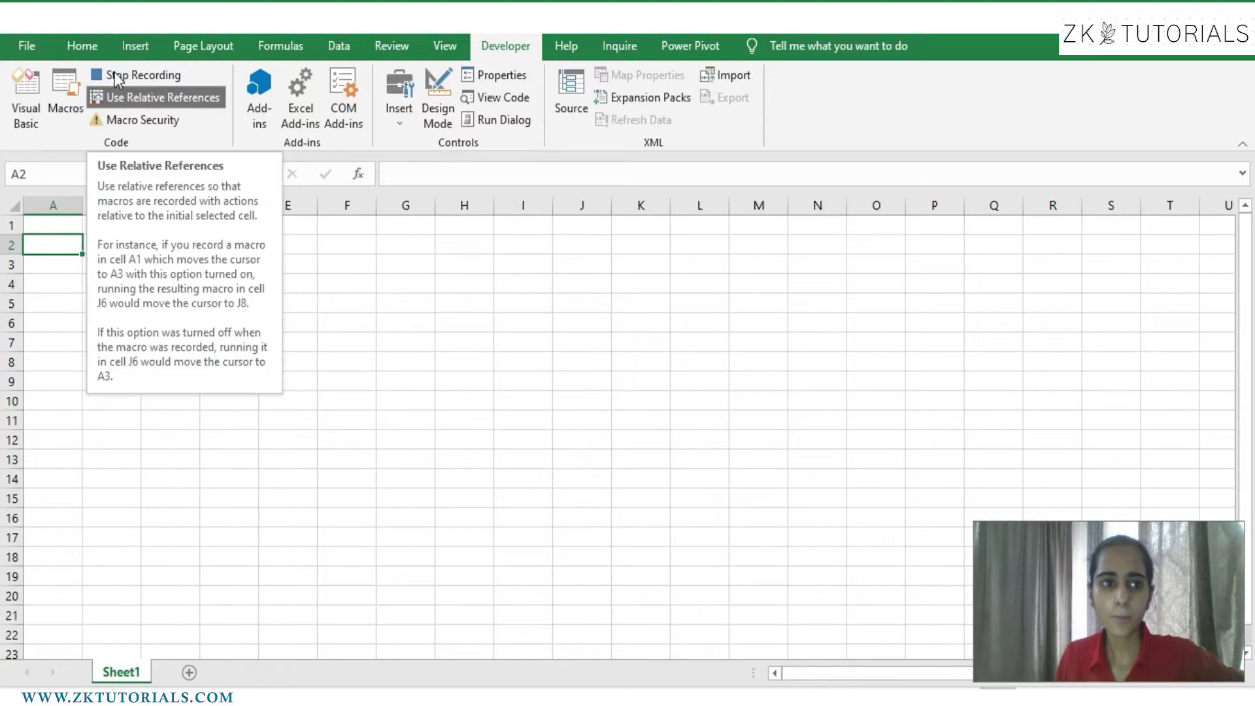
pyautogui.click(85, 47)
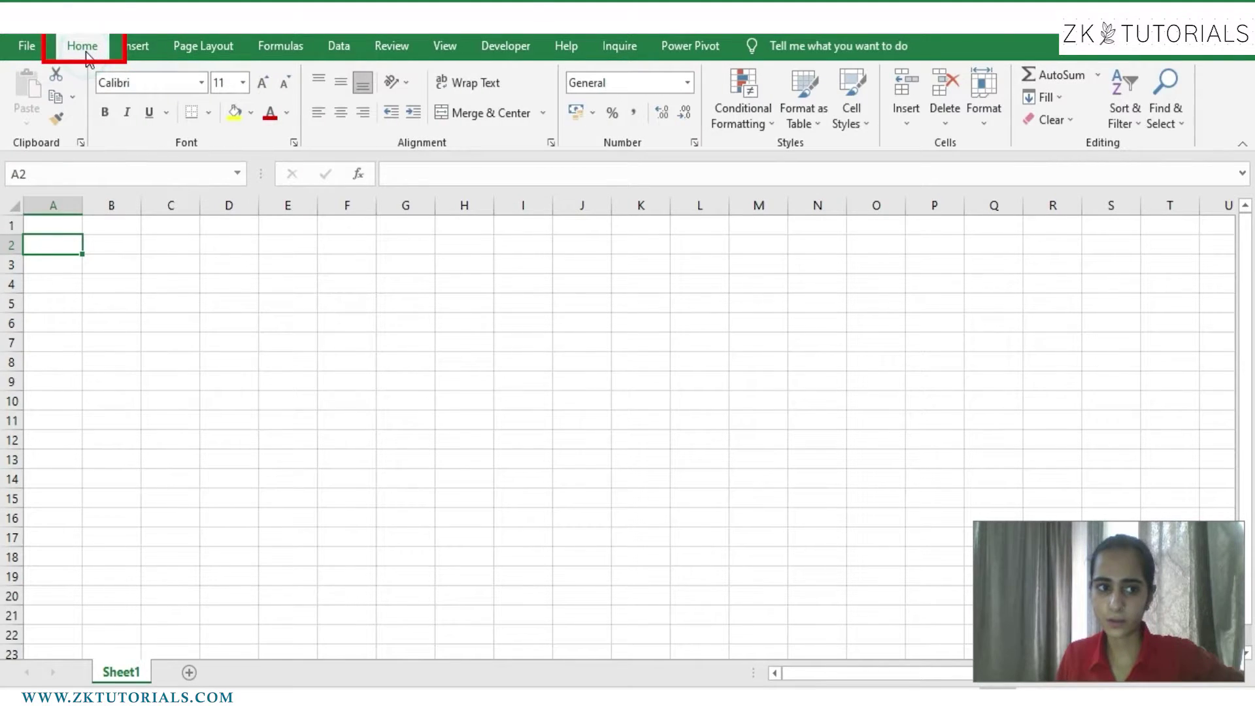
pyautogui.click(252, 113)
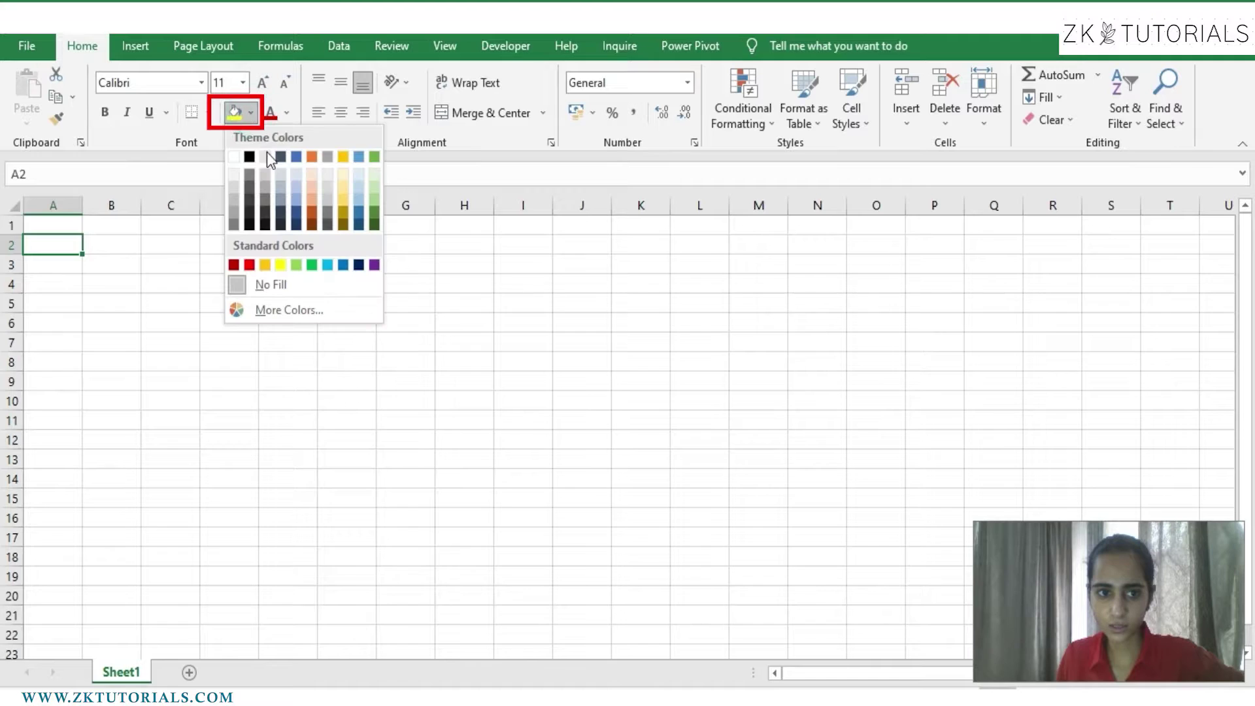
pyautogui.click(281, 265)
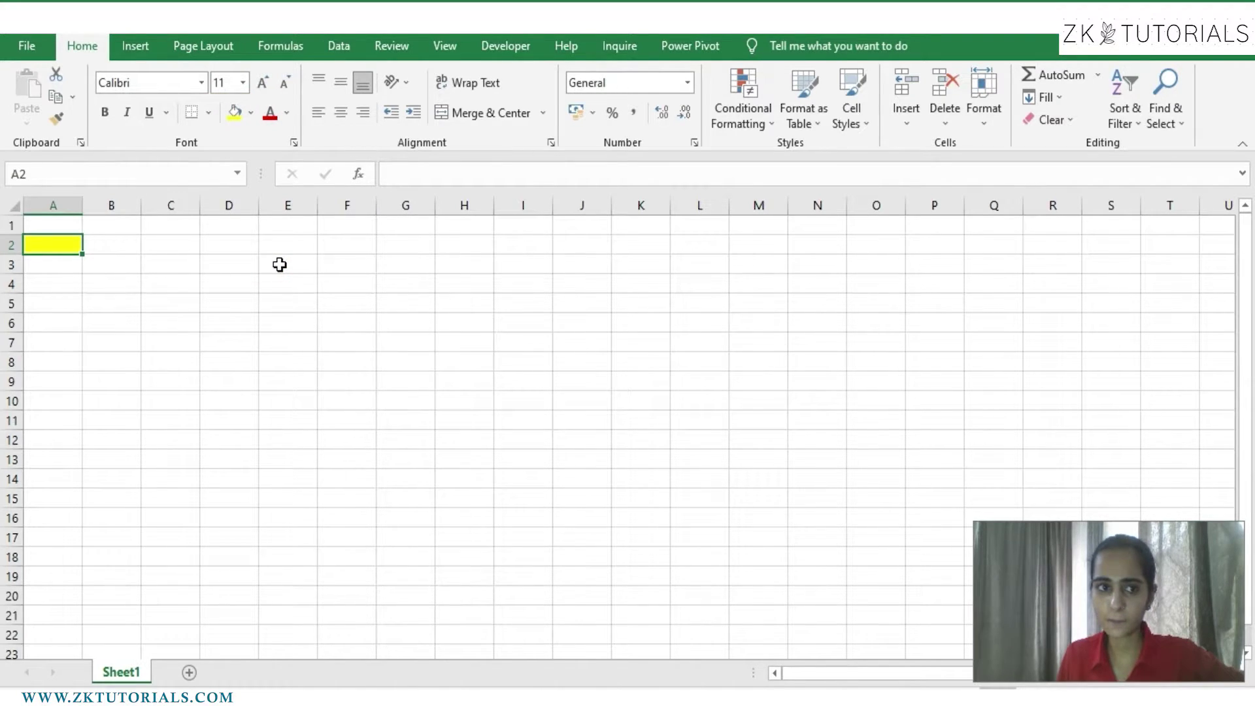
# Fill cell B2 with the standard green color
pyautogui.click(121, 243)
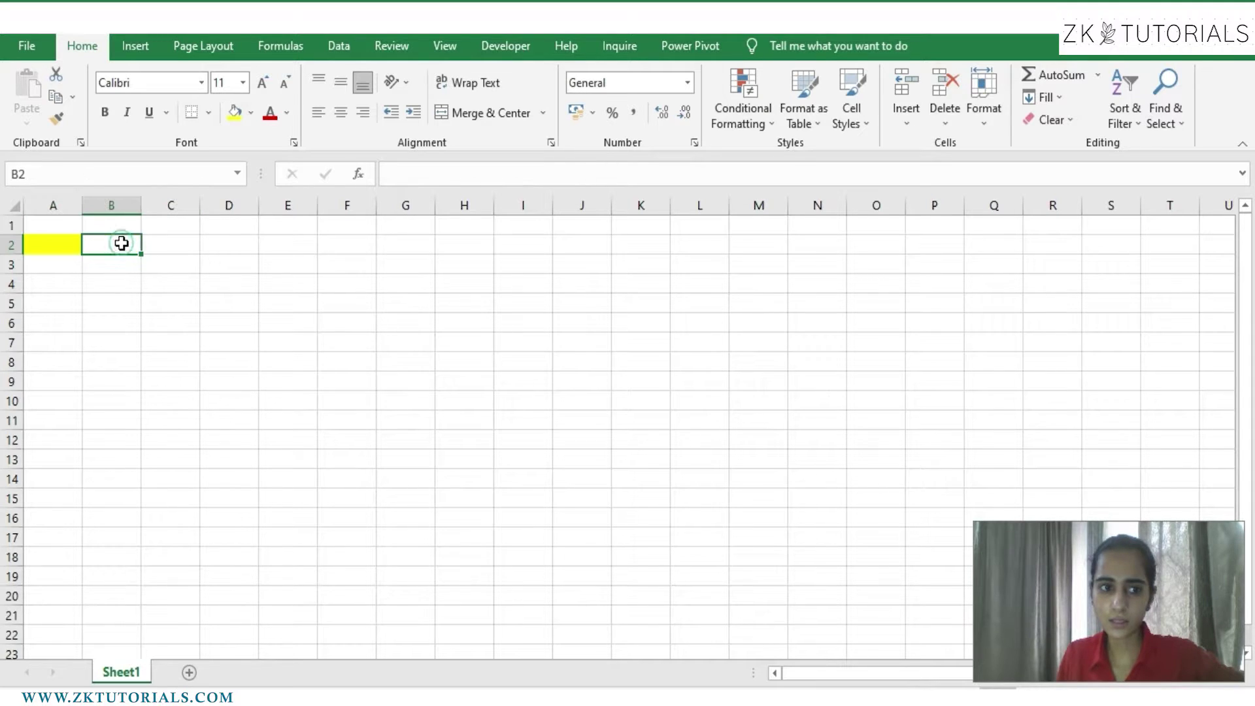
pyautogui.click(252, 113)
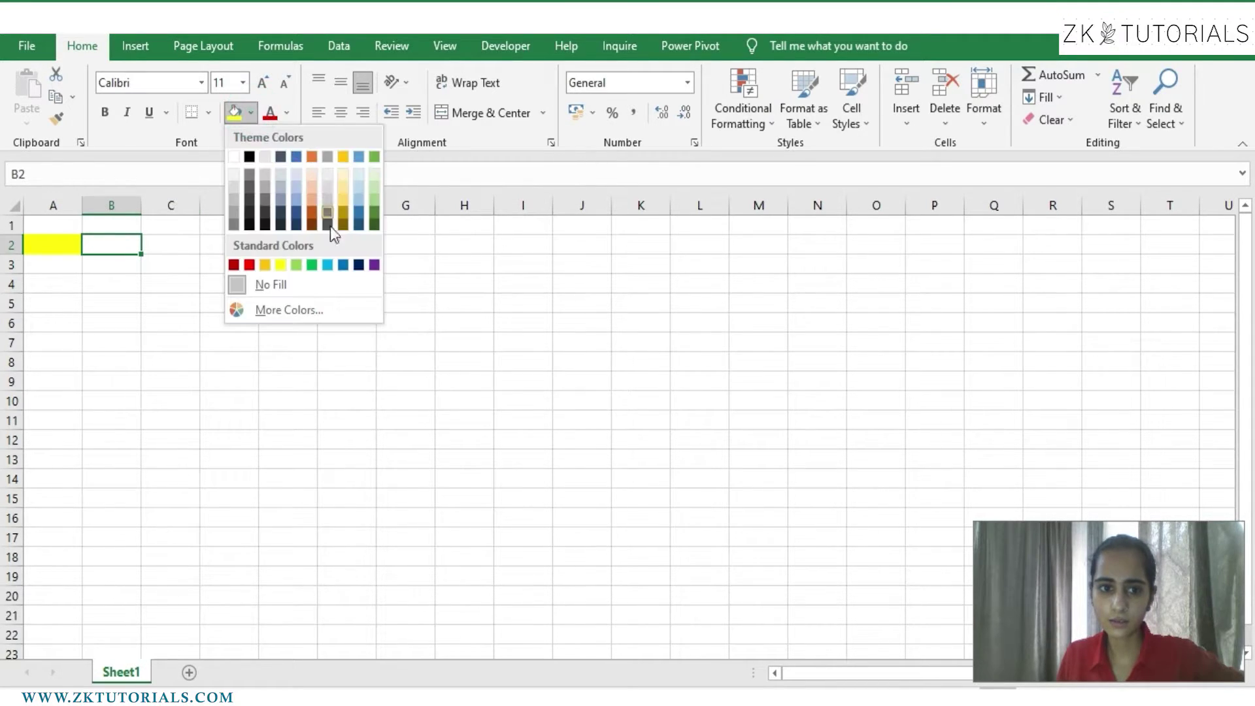
pyautogui.click(311, 265)
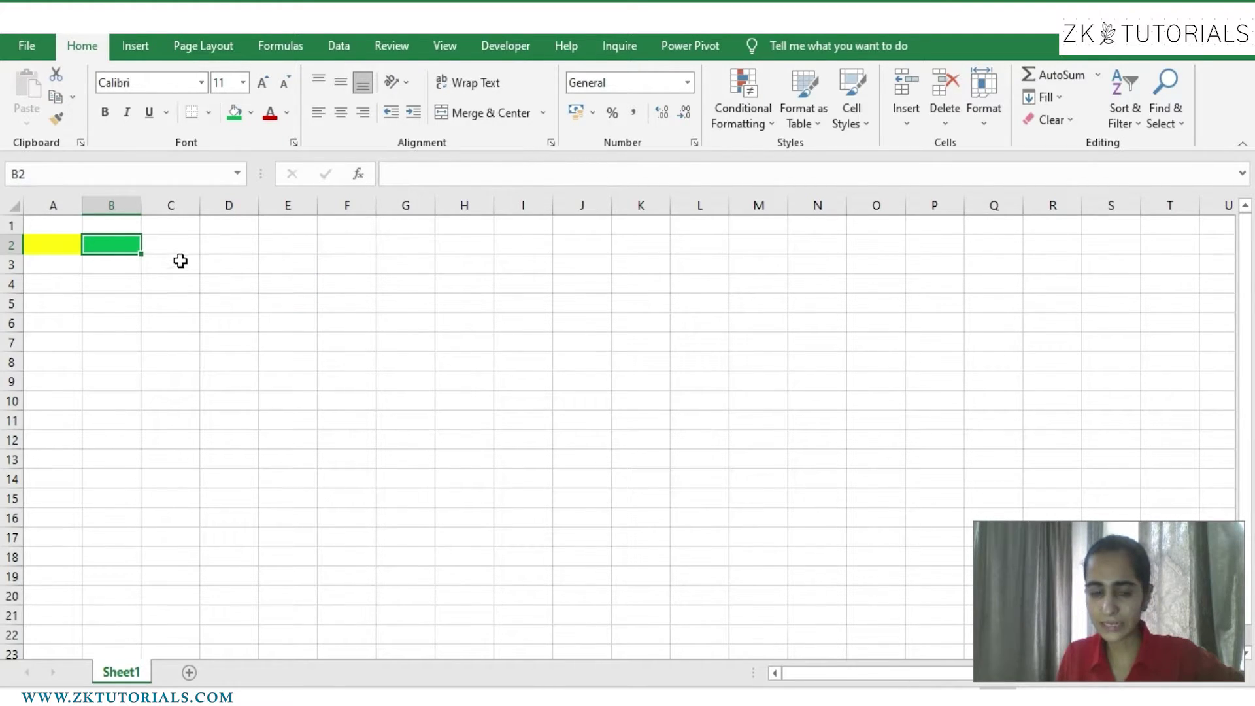
# Make E2 the active cell and stop the macro recording there
pyautogui.click(294, 246)
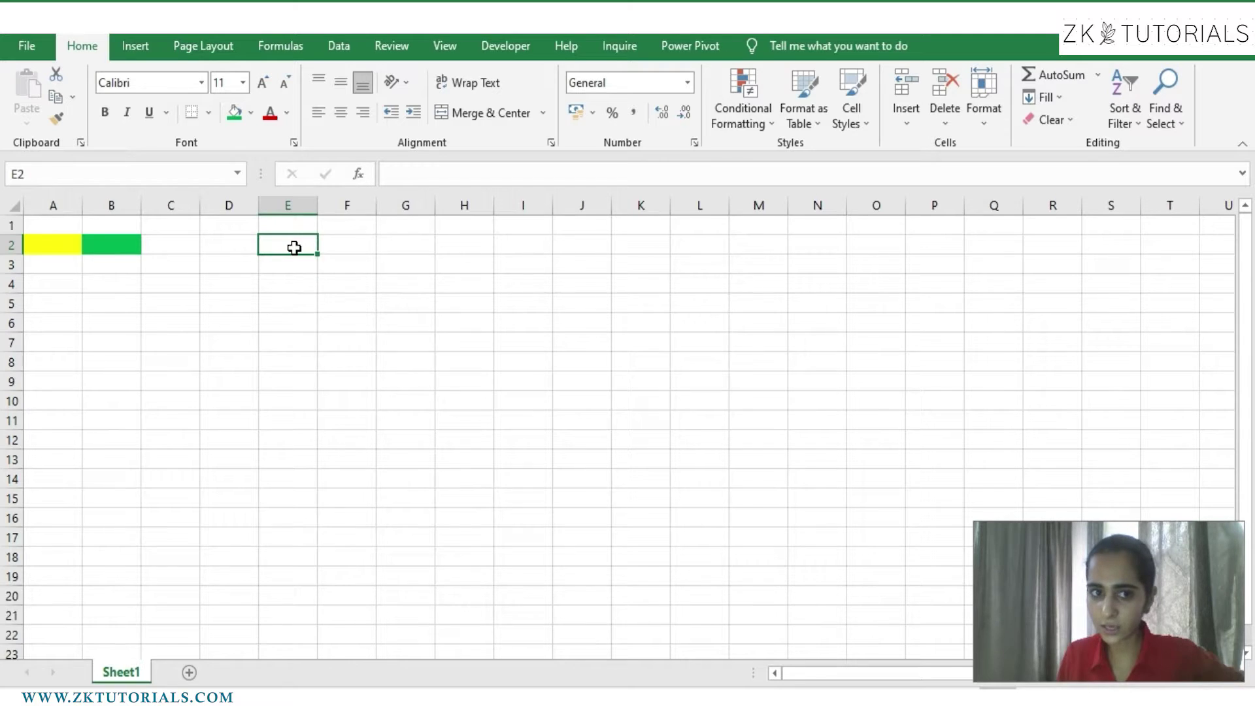
pyautogui.click(490, 49)
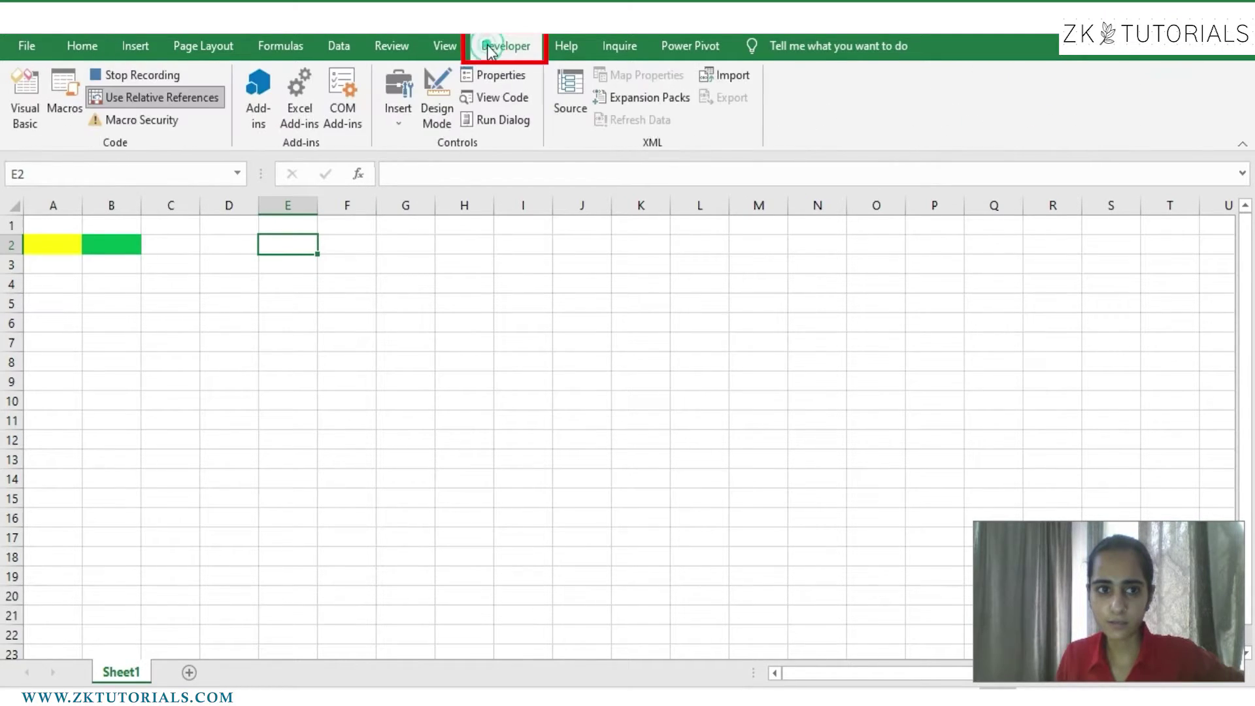
pyautogui.click(172, 77)
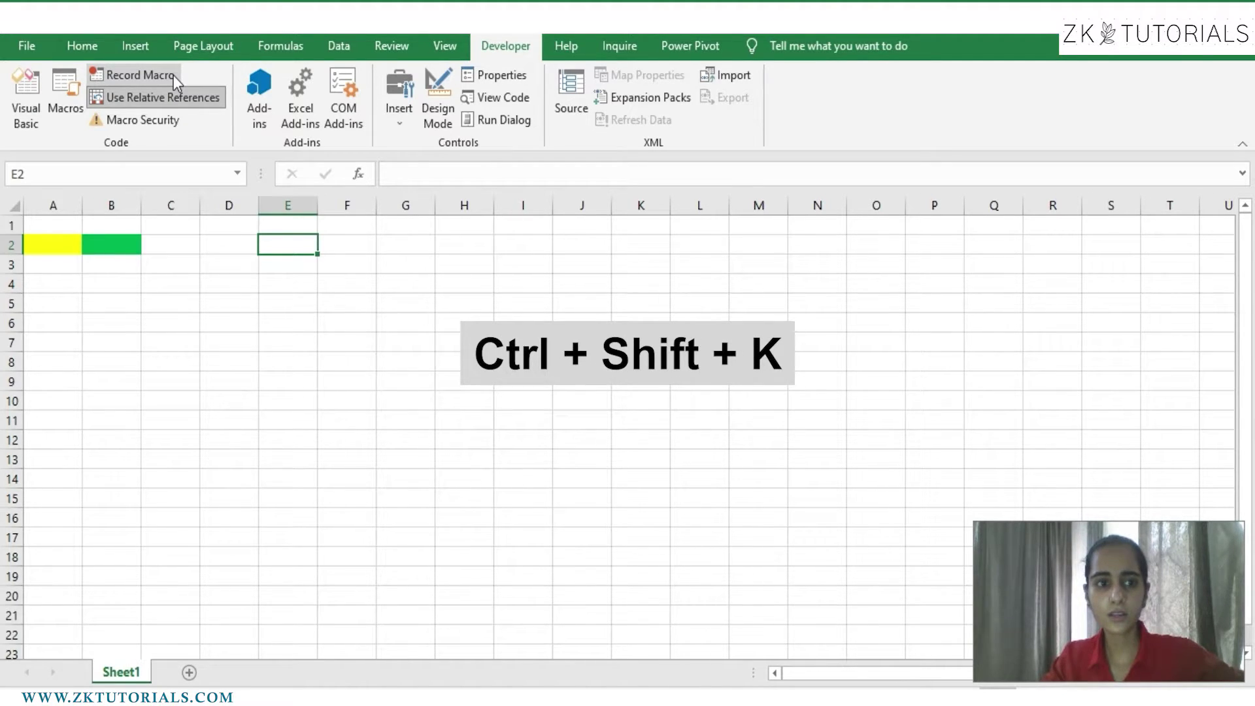
# Run the Single_Coloring macro four times from cell E2 to repeat the yellow-green pair along row 2
pyautogui.hotkey('ctrl', 'shift', 'k')
pyautogui.hotkey('ctrl', 'shift', 'k')
pyautogui.hotkey('ctrl', 'shift', 'k')
pyautogui.hotkey('ctrl', 'shift', 'k')
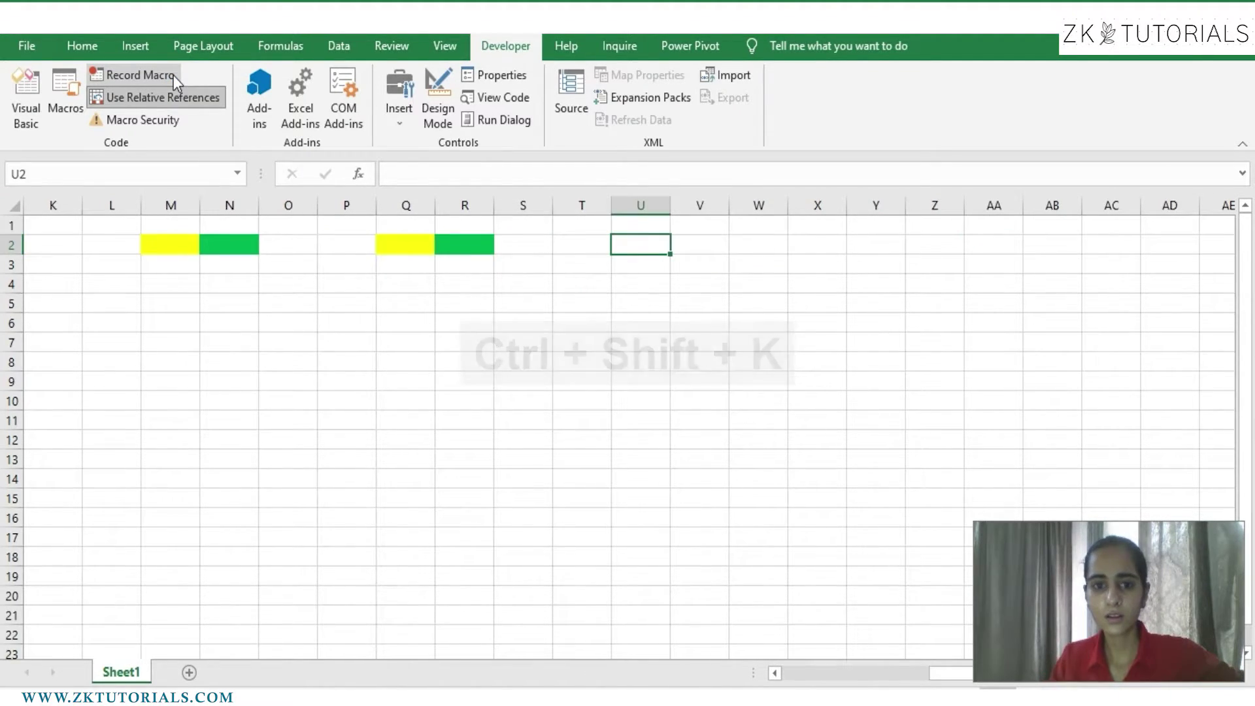
# Run the Single_Coloring macro five times starting from cell C4 to color pairs along row 4
pyautogui.click(112, 340)
pyautogui.hscroll(-5, 111, 339)
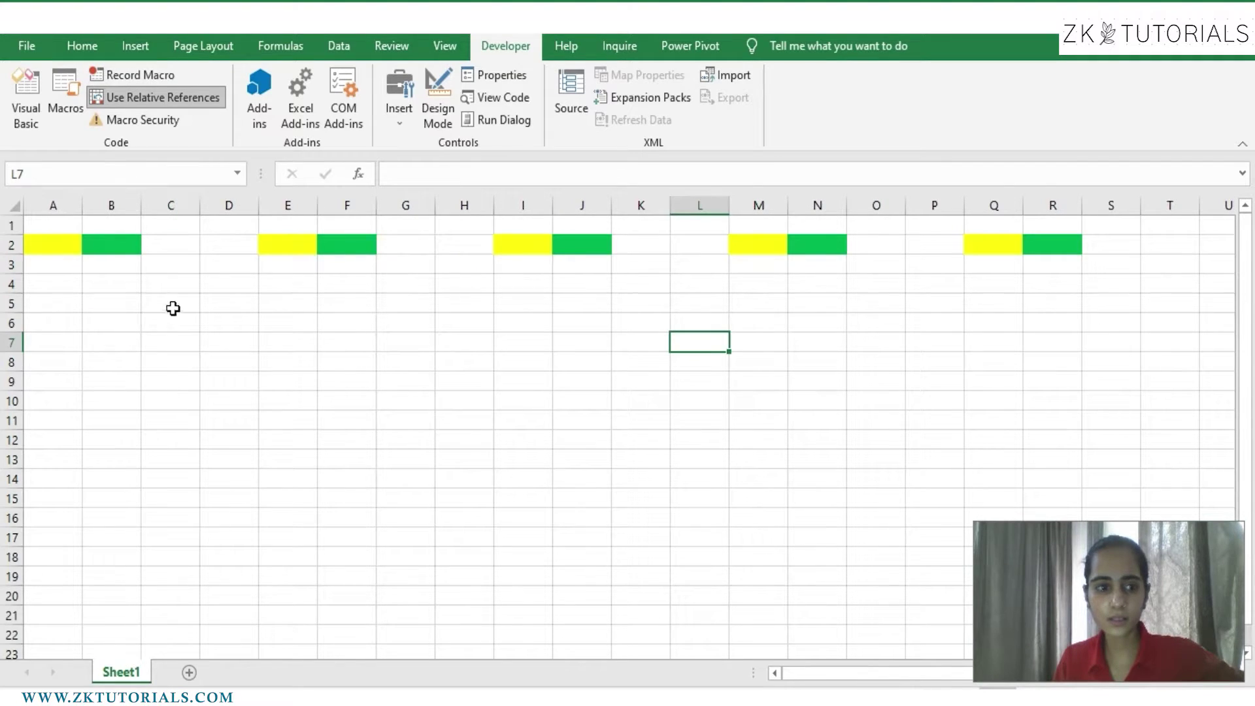
pyautogui.click(117, 286)
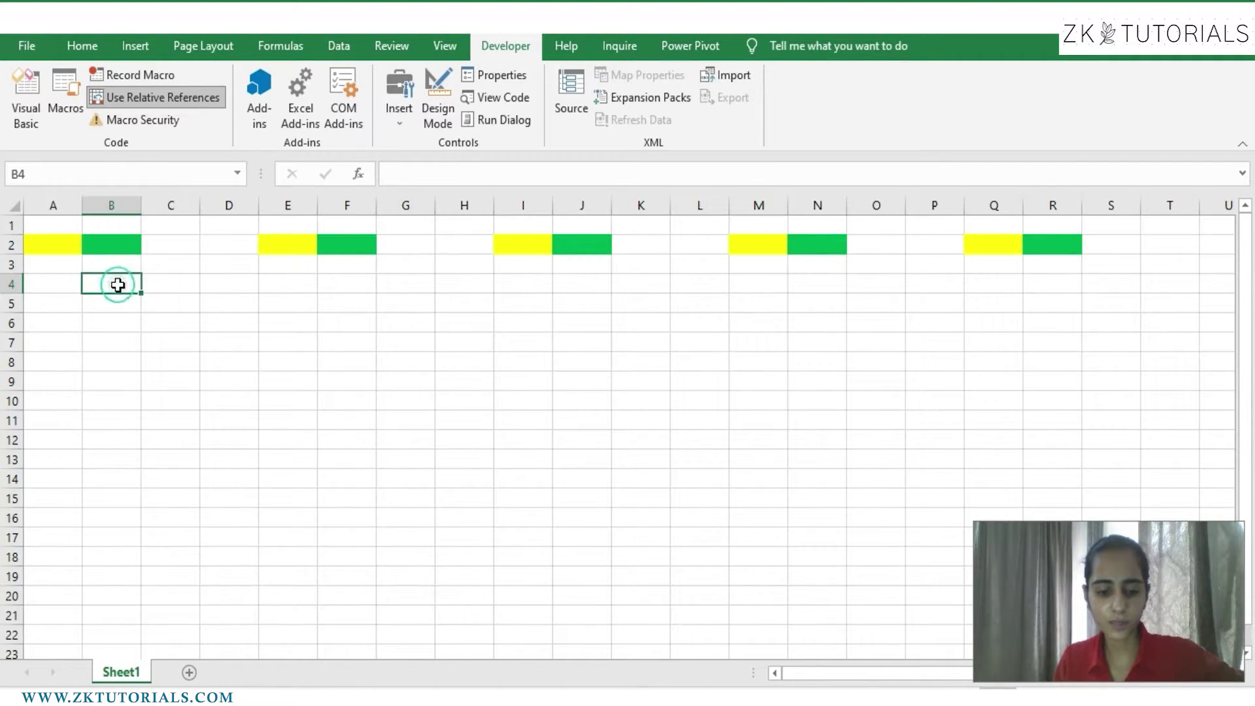
pyautogui.press('Right')
pyautogui.hotkey('ctrl', 'q')
pyautogui.hotkey('ctrl', 'q')
pyautogui.hotkey('ctrl', 'q')
pyautogui.hotkey('ctrl', 'q')
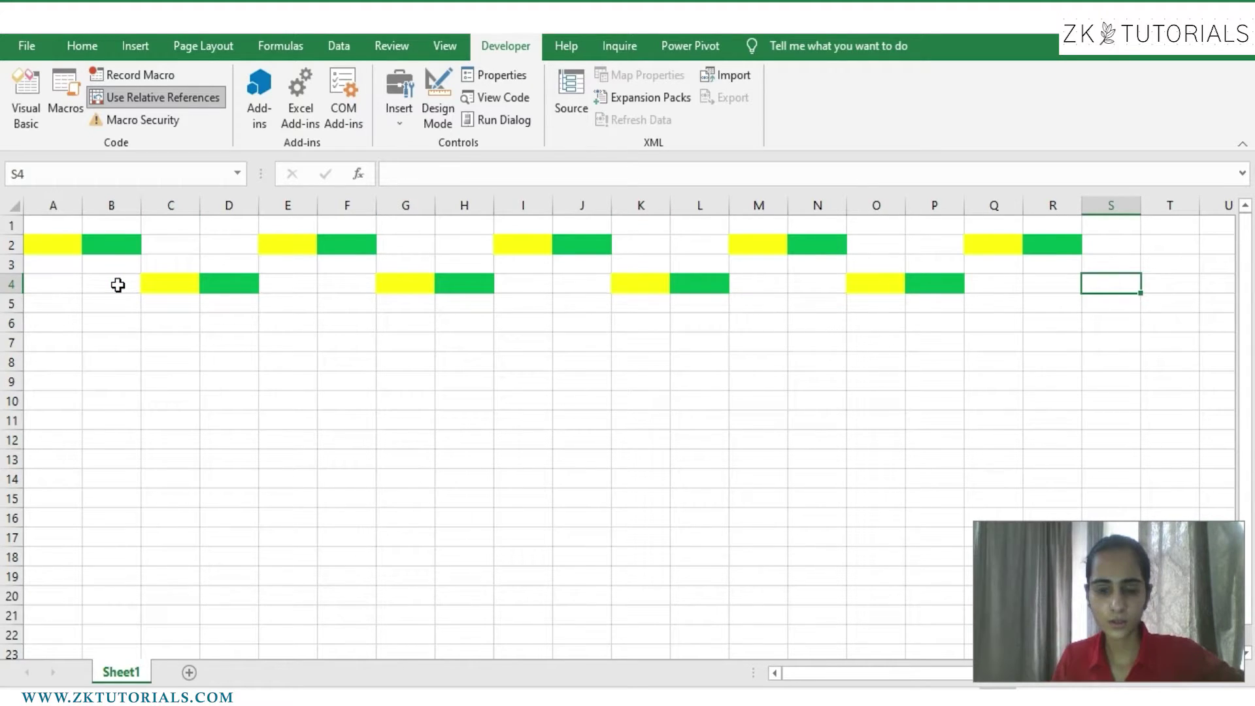
pyautogui.hotkey('ctrl', 'q')
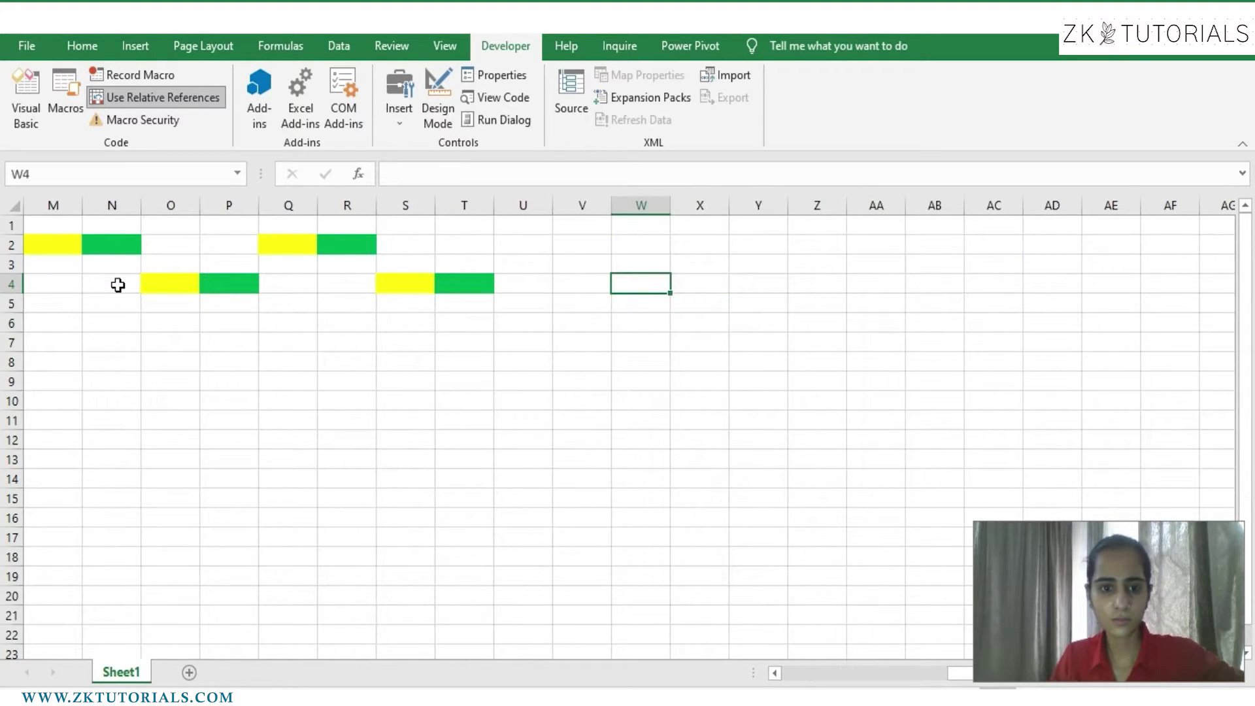
# Run the Single_Coloring macro five times starting from cell A6 to color pairs along row 6
pyautogui.click(9, 401)
pyautogui.click(108, 394)
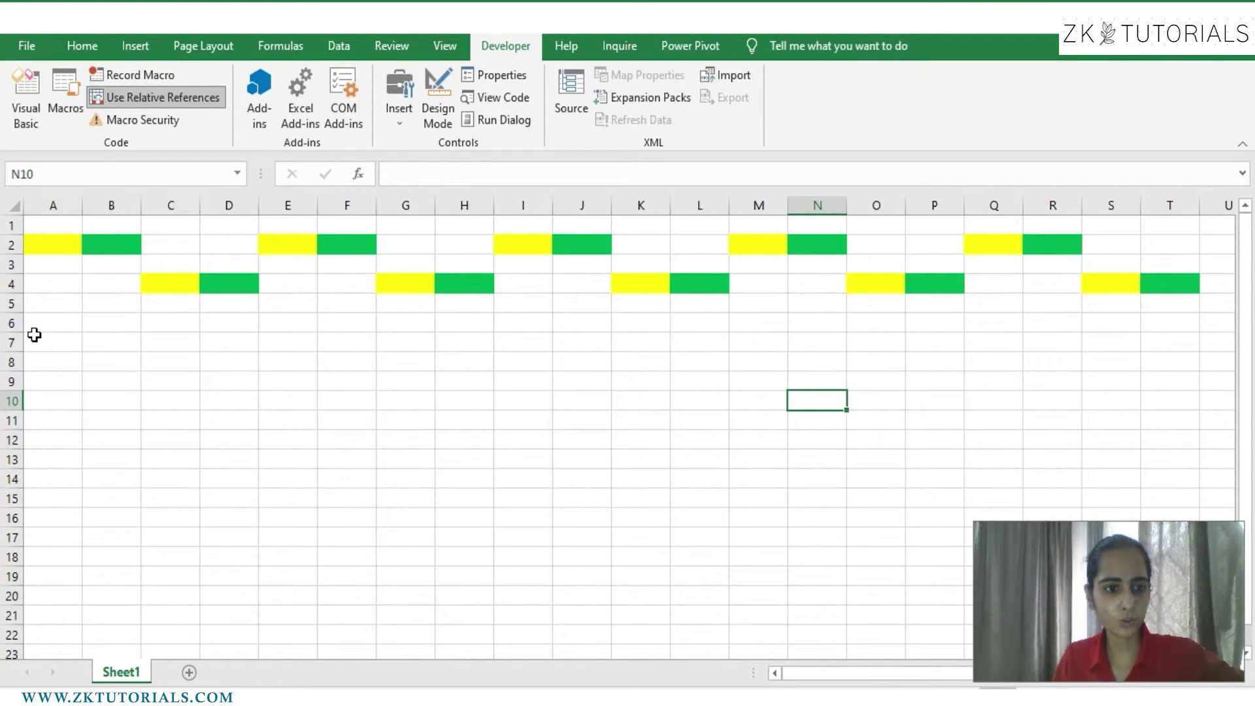
pyautogui.click(30, 321)
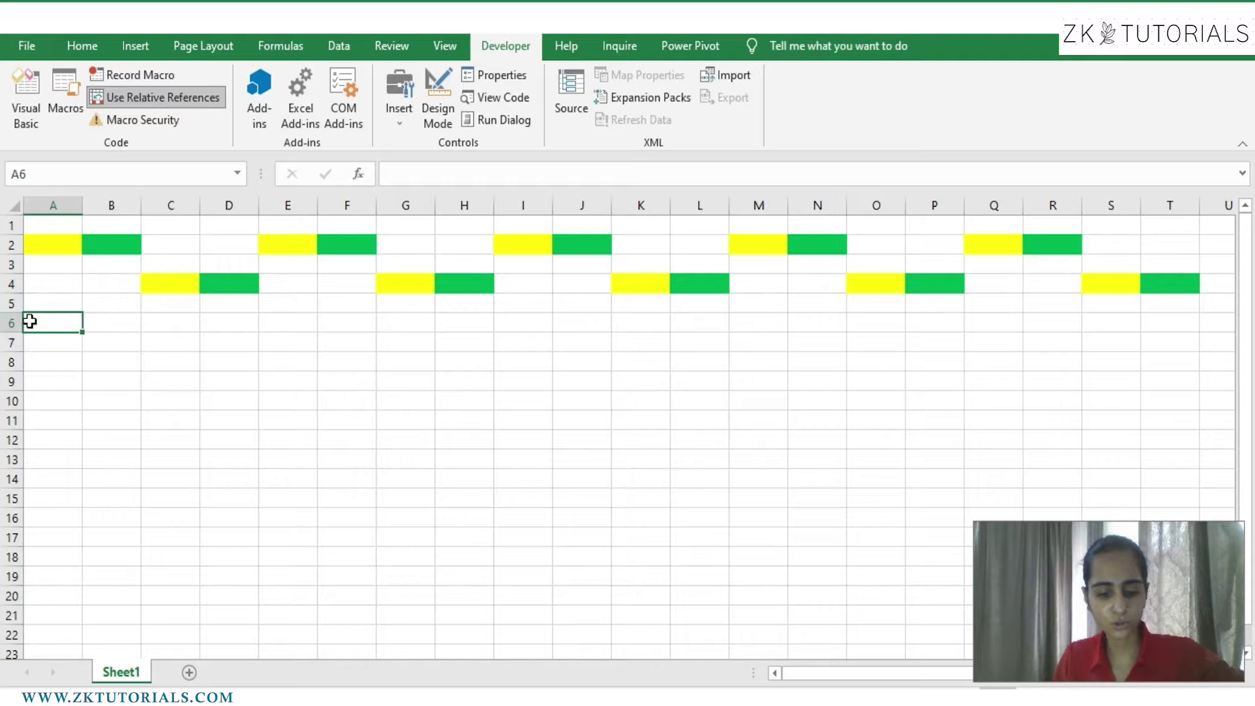
pyautogui.hotkey('ctrl', 'q')
pyautogui.hotkey('ctrl', 'q')
pyautogui.hotkey('ctrl', 'q')
pyautogui.hotkey('ctrl', 'q')
pyautogui.hotkey('ctrl', 'q')
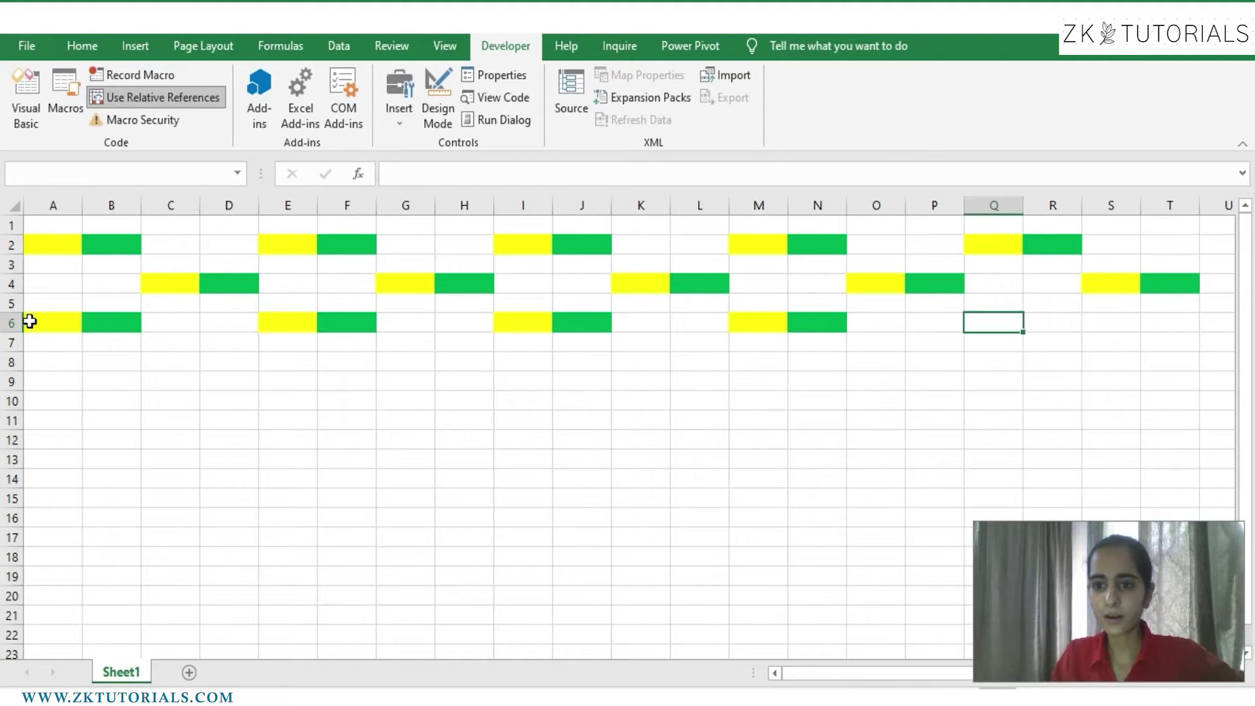
pyautogui.click(118, 441)
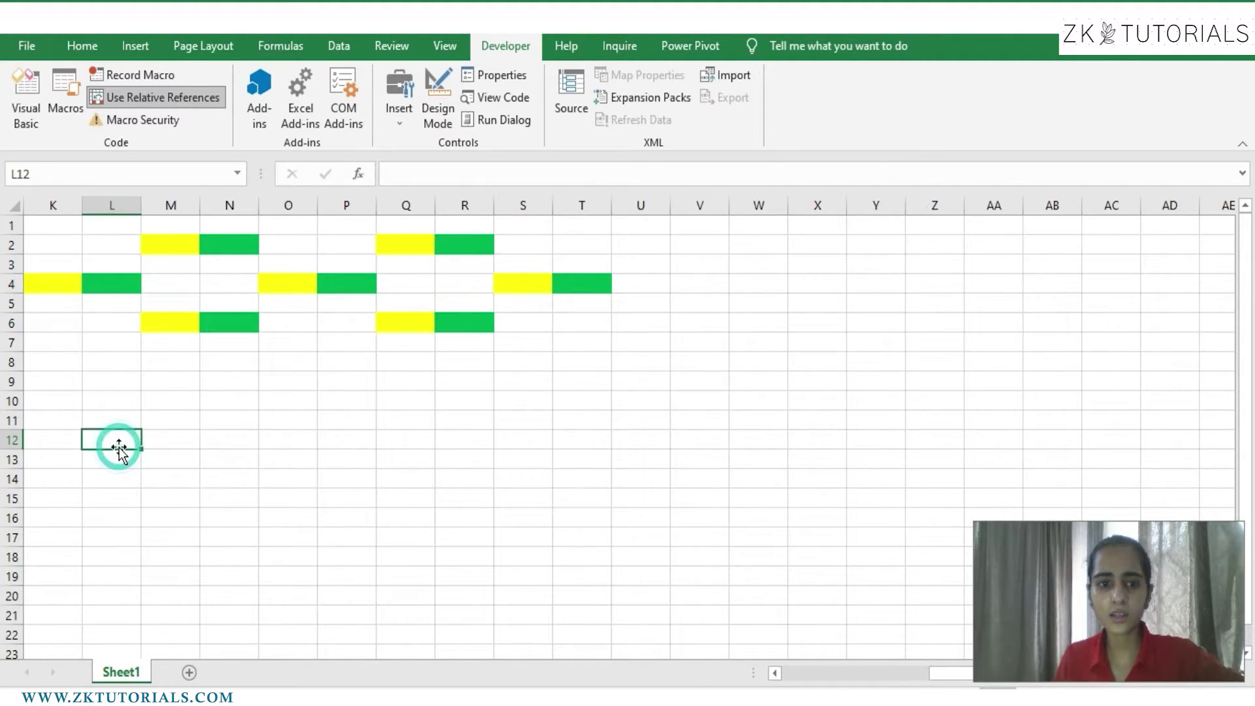
pyautogui.hscroll(-3, 119, 450)
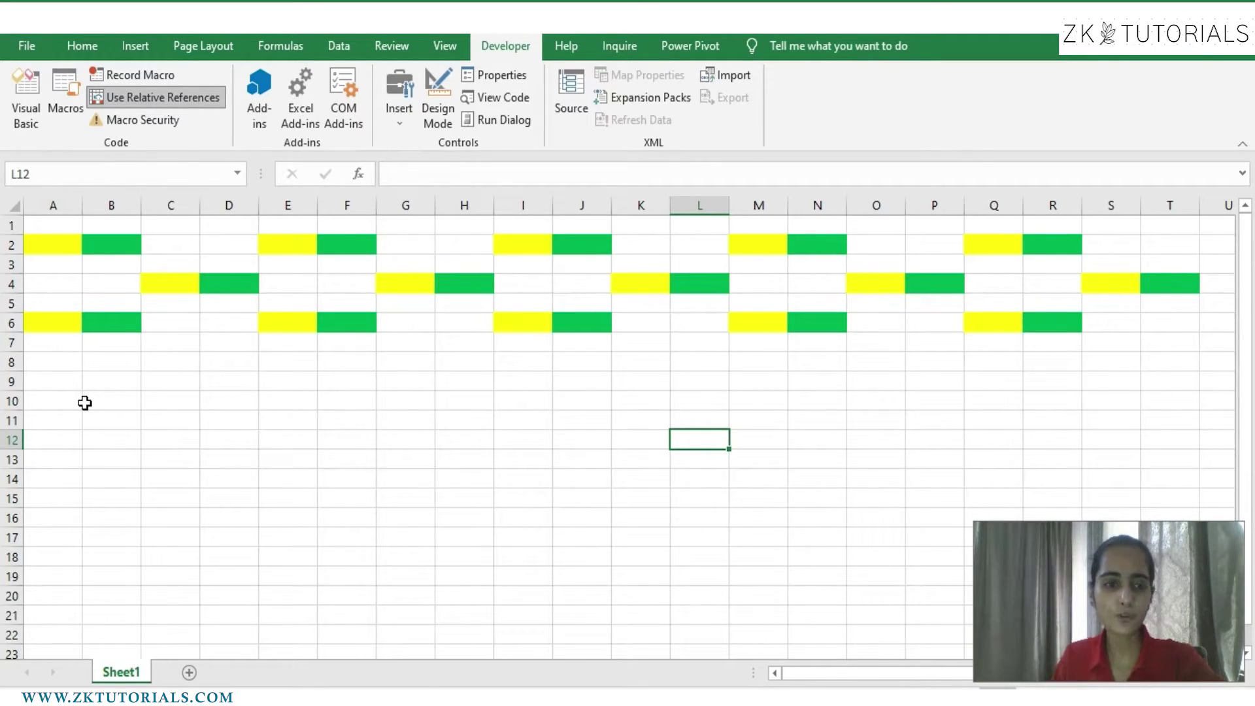
# Set up a new macro recording from cell A10, named Multiplecolor, with the shortcut Ctrl+Shift+S
pyautogui.click(56, 398)
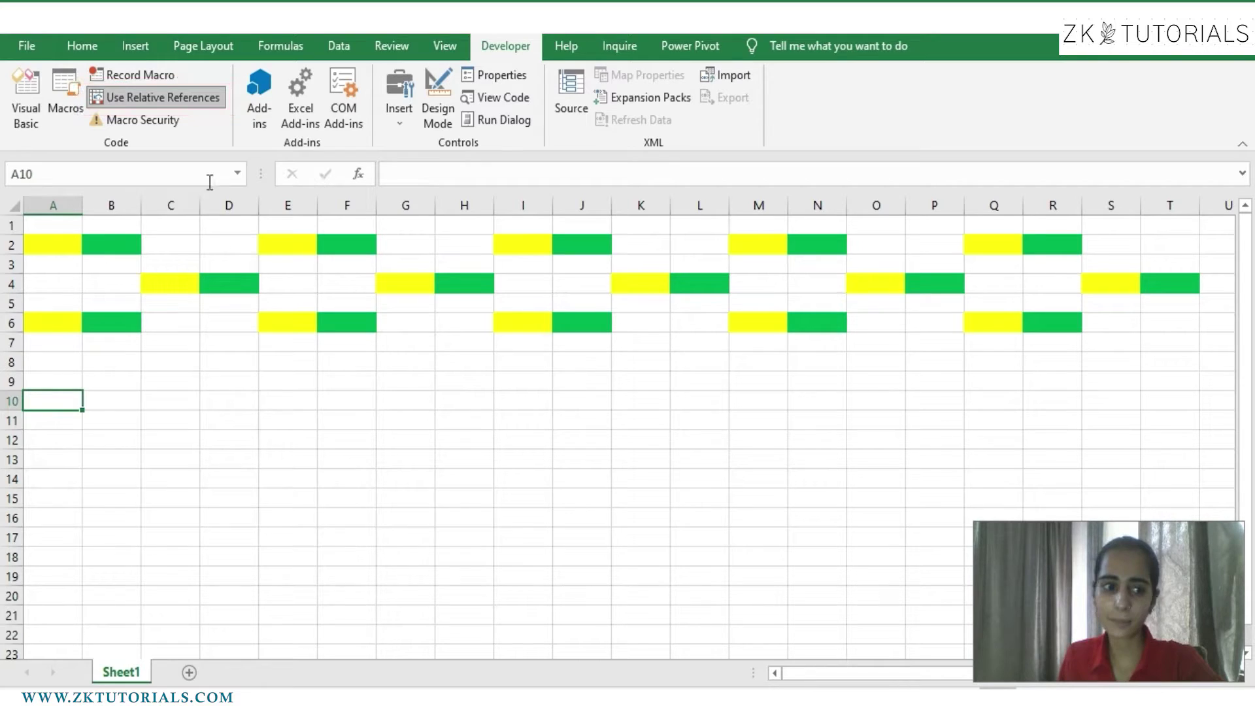
pyautogui.click(156, 74)
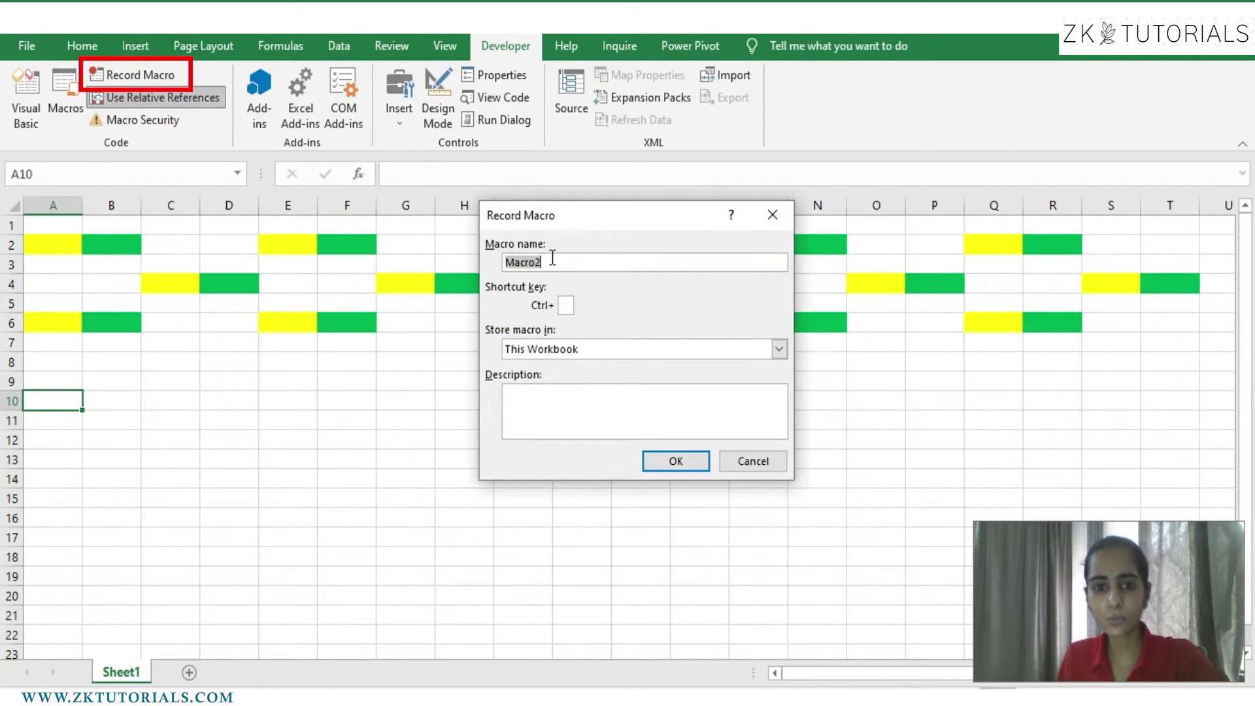
pyautogui.press('BackSpace')
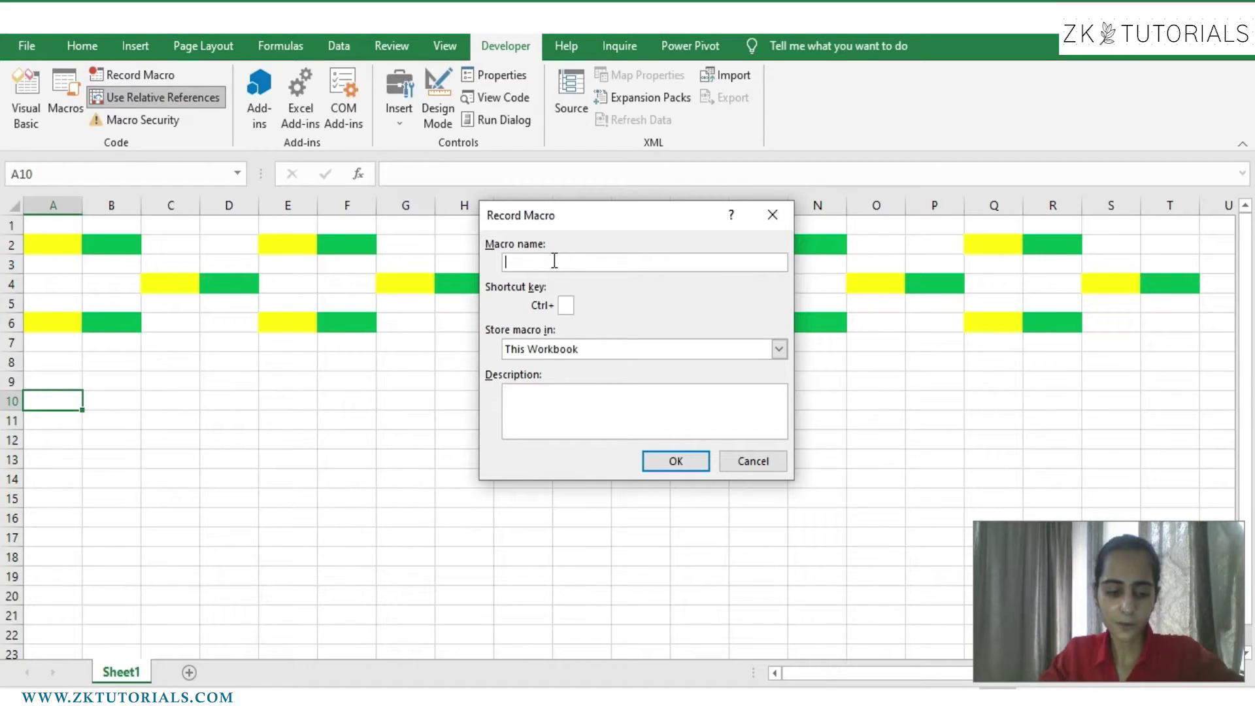
pyautogui.write('Multiplecol')
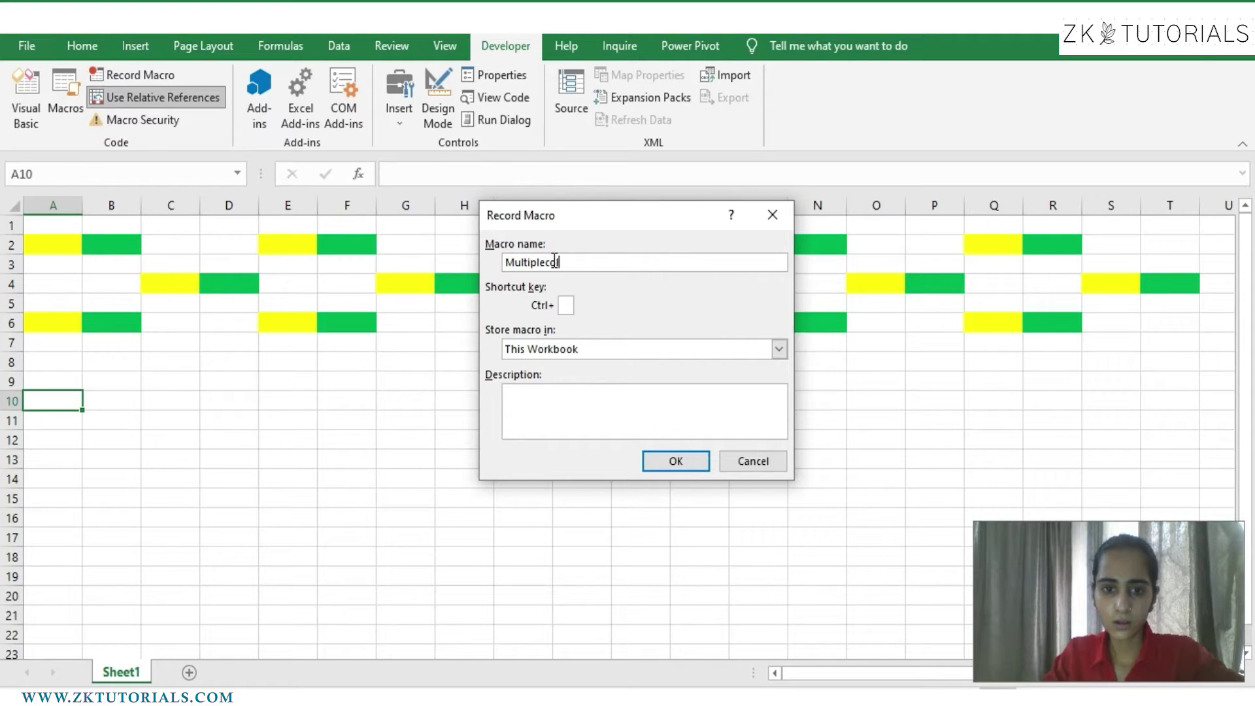
pyautogui.press('BackSpace')
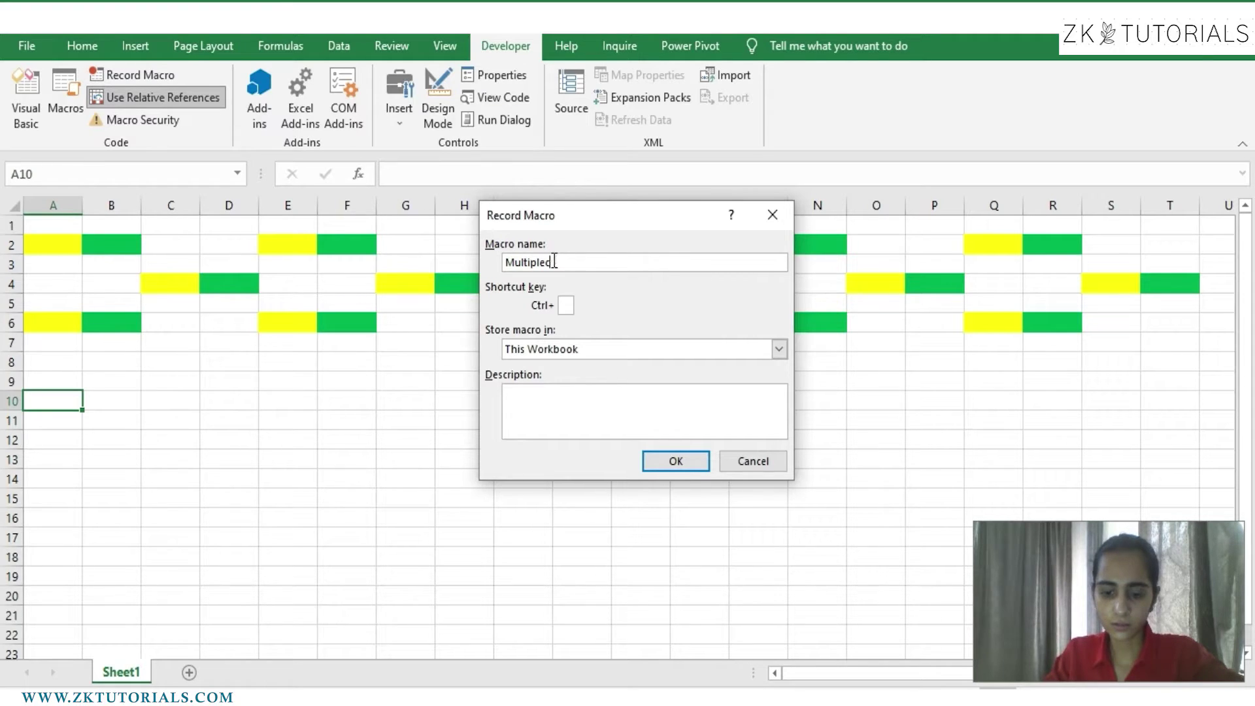
pyautogui.write('olor')
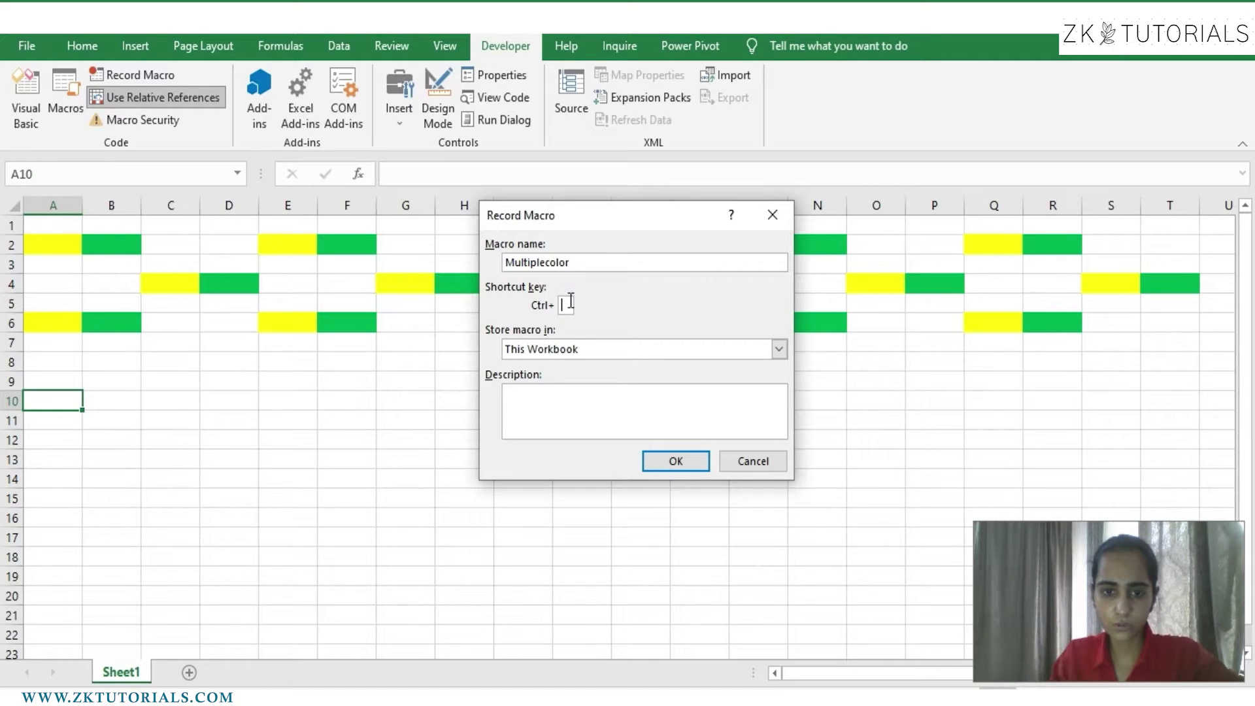
pyautogui.write('S')
# Describe the macro as "this will color the multiple data value cells" and start recording
pyautogui.click(581, 417)
pyautogui.write('this ')
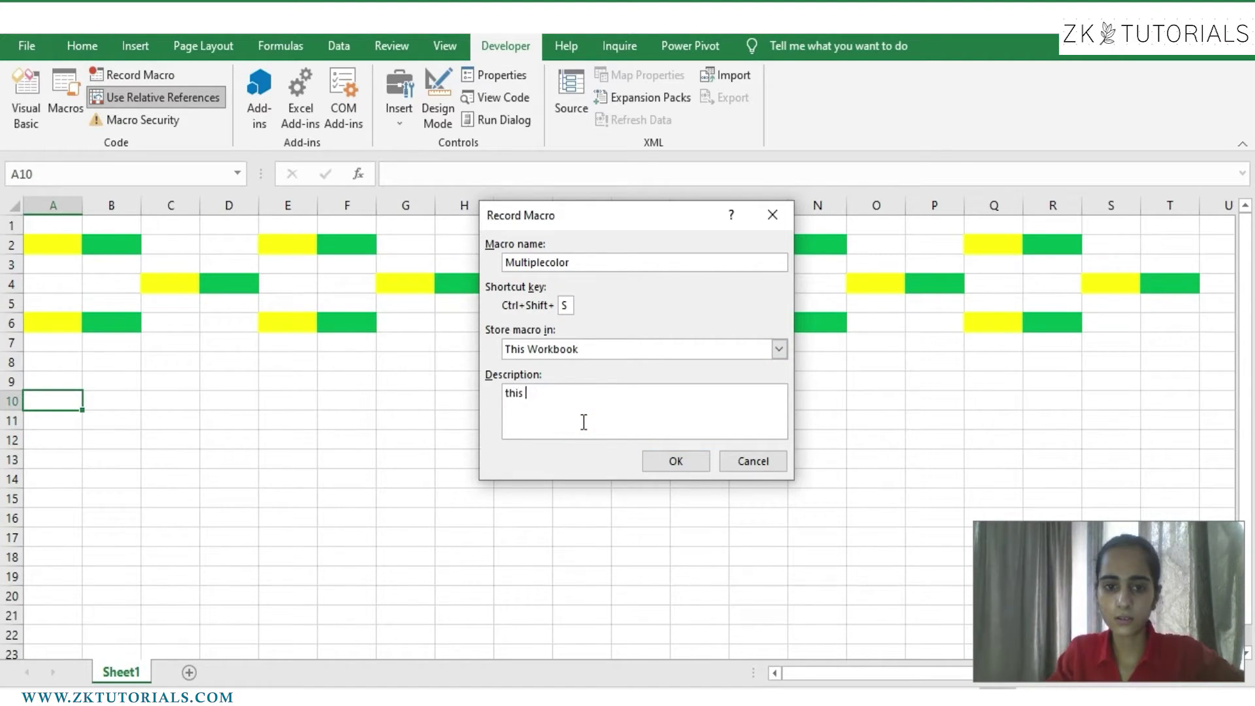
pyautogui.write('mill colot ')
pyautogui.write('the')
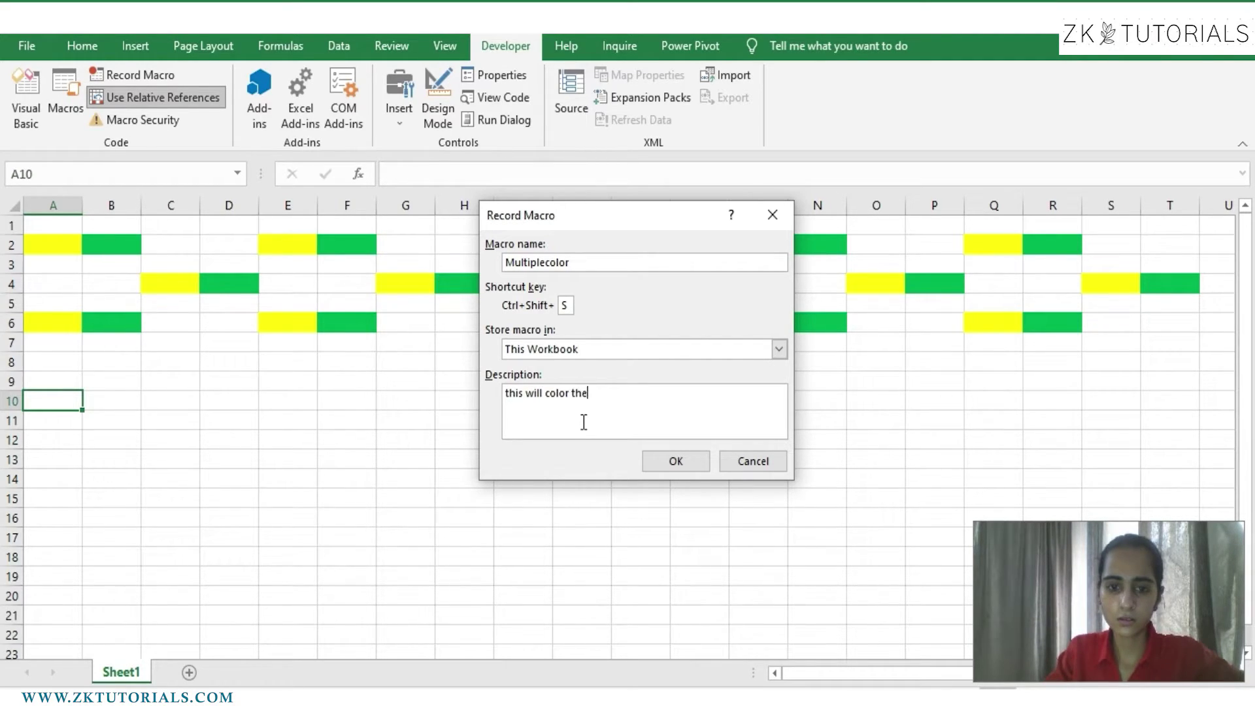
pyautogui.write(' multiple data value cells')
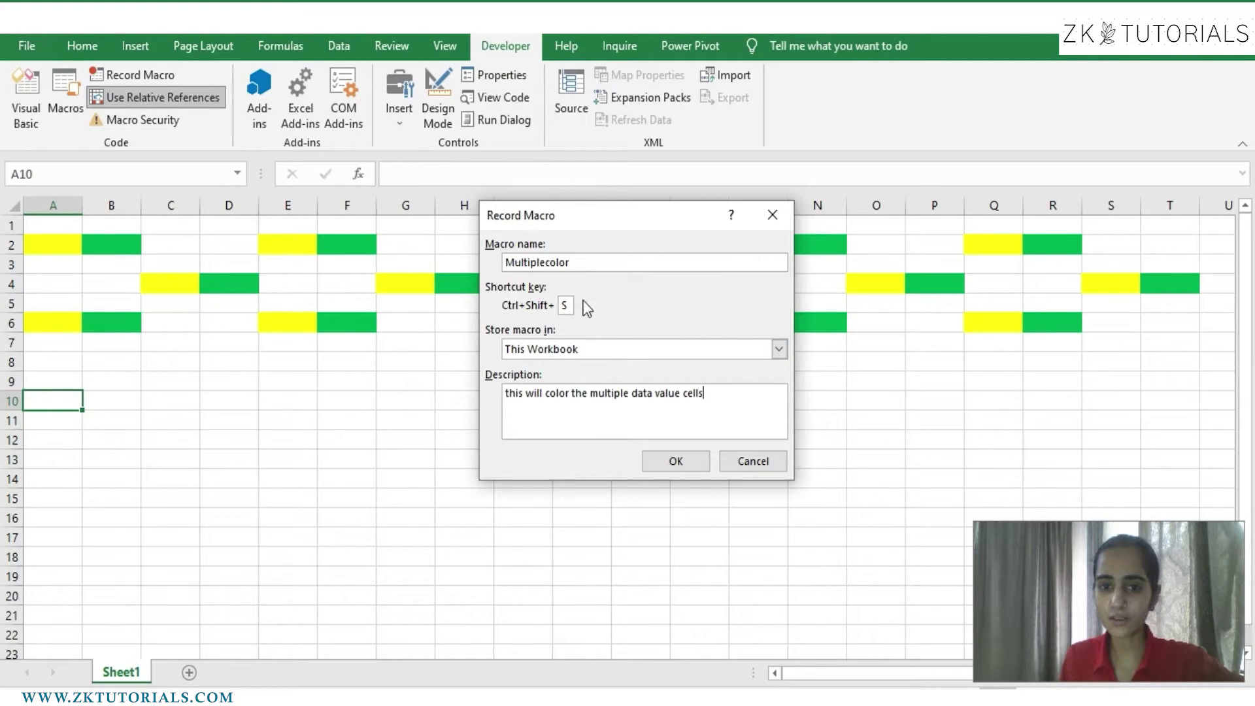
pyautogui.click(675, 460)
# Fill cell A10 with light green and cell A11 with light gold from the theme colors
pyautogui.click(82, 46)
pyautogui.click(250, 112)
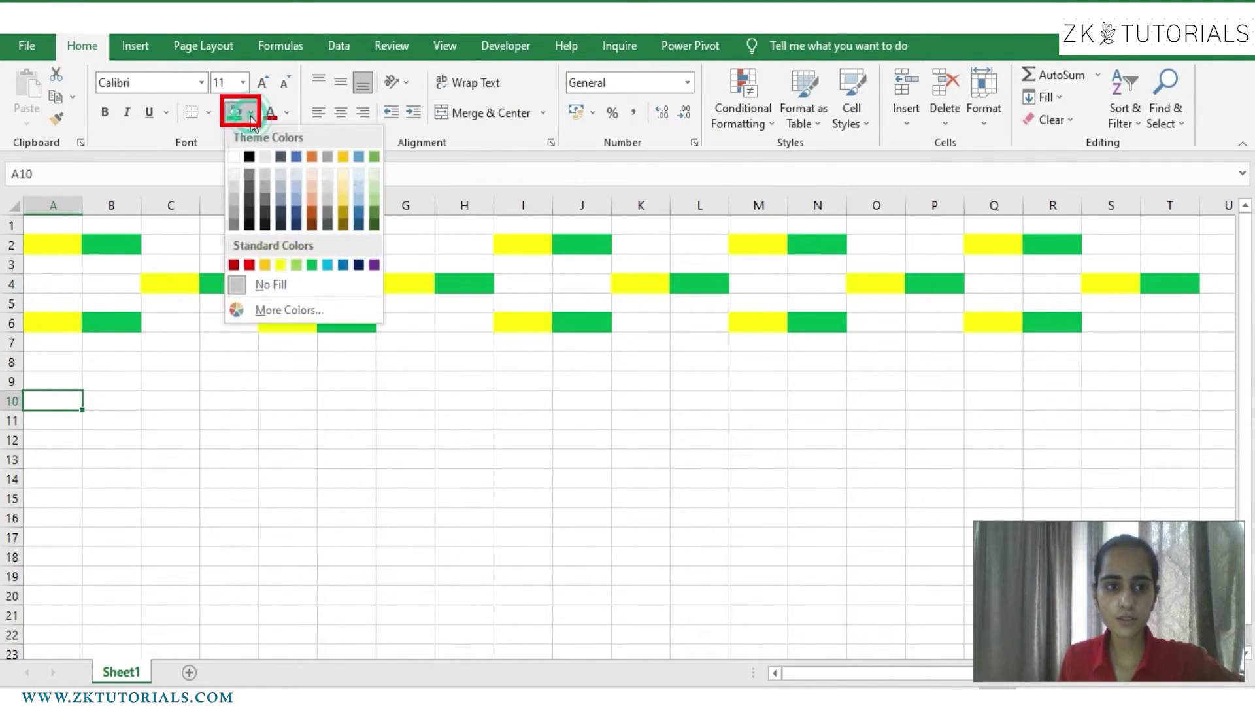
pyautogui.click(375, 198)
pyautogui.click(67, 422)
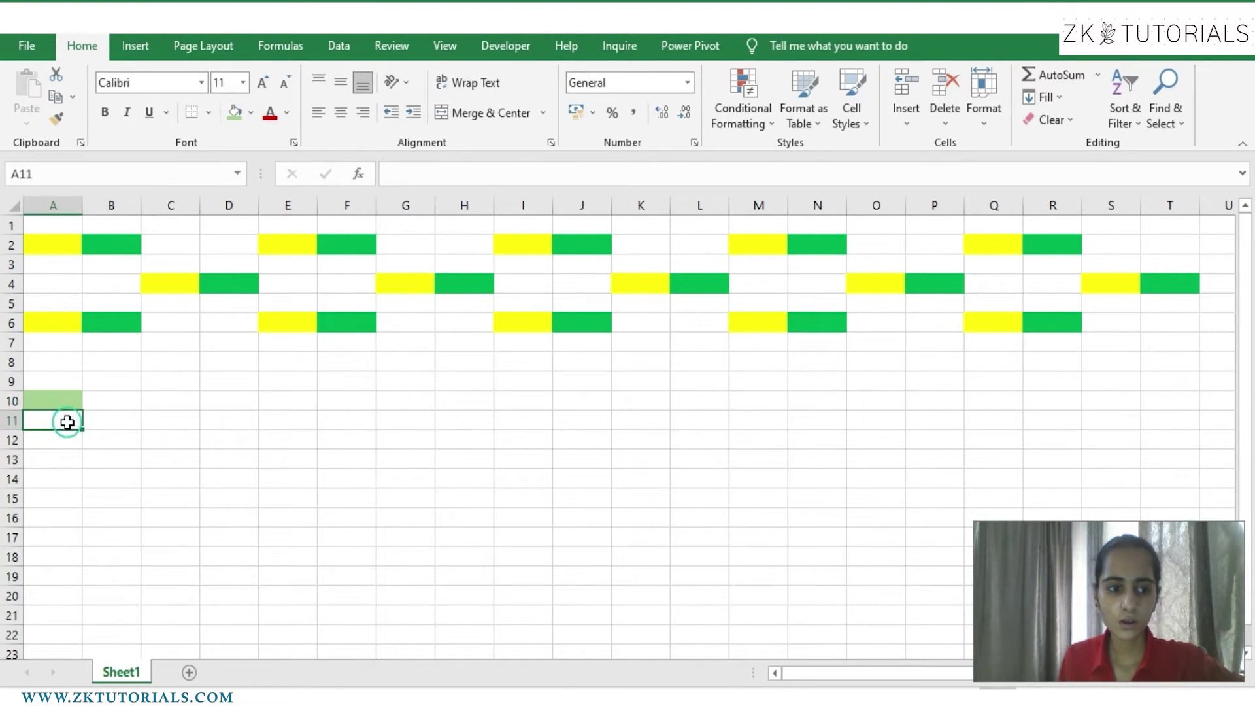
pyautogui.click(250, 112)
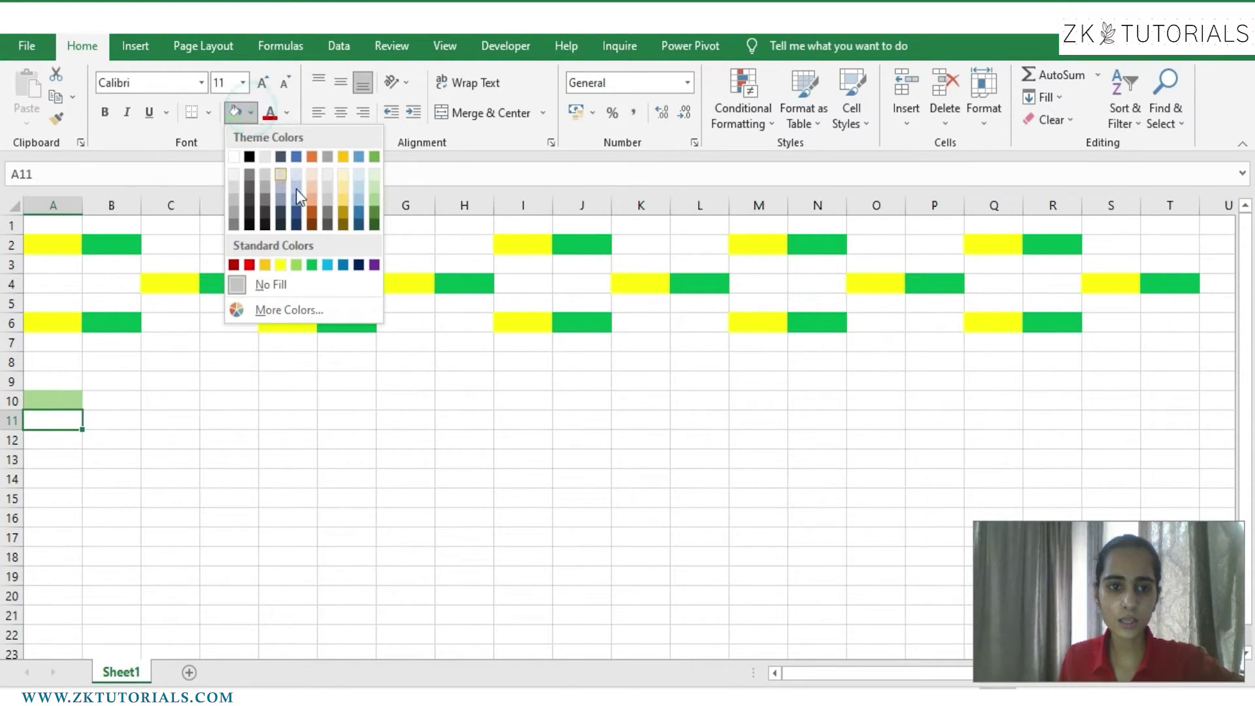
pyautogui.click(341, 198)
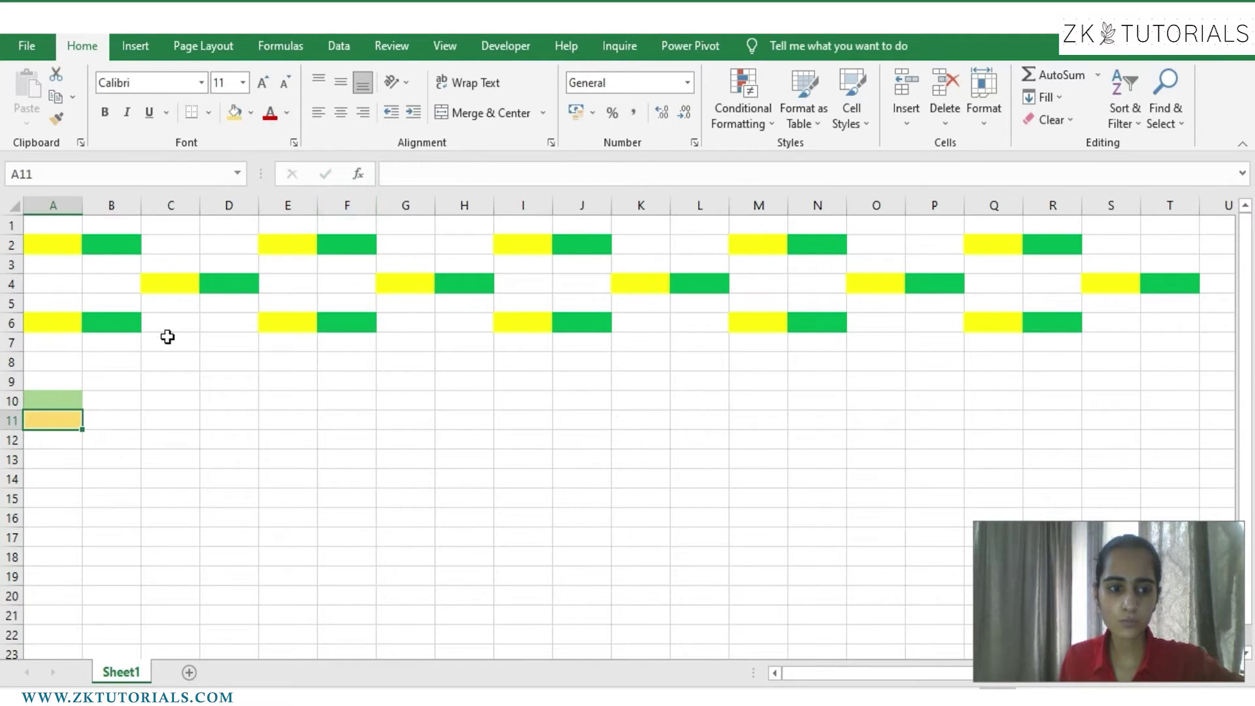
# Fill cell A12 with light blue and cell A13 with light orange from the theme colors
pyautogui.click(53, 437)
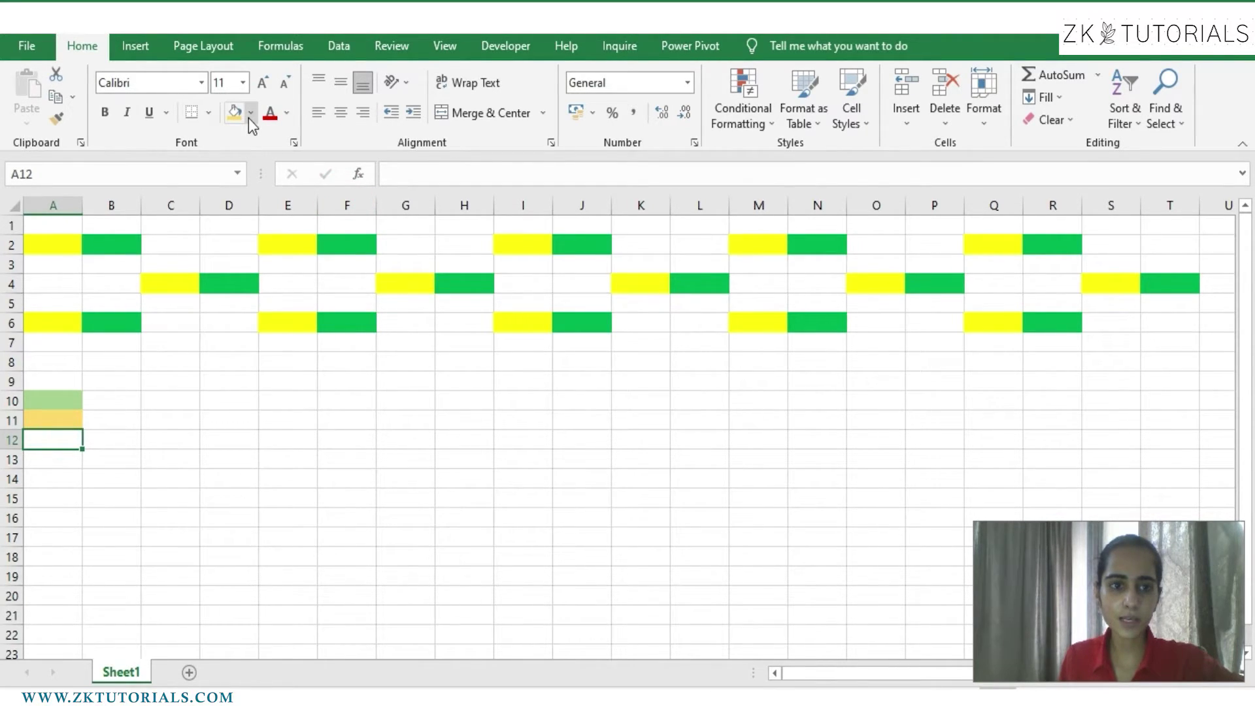
pyautogui.click(250, 114)
pyautogui.click(358, 200)
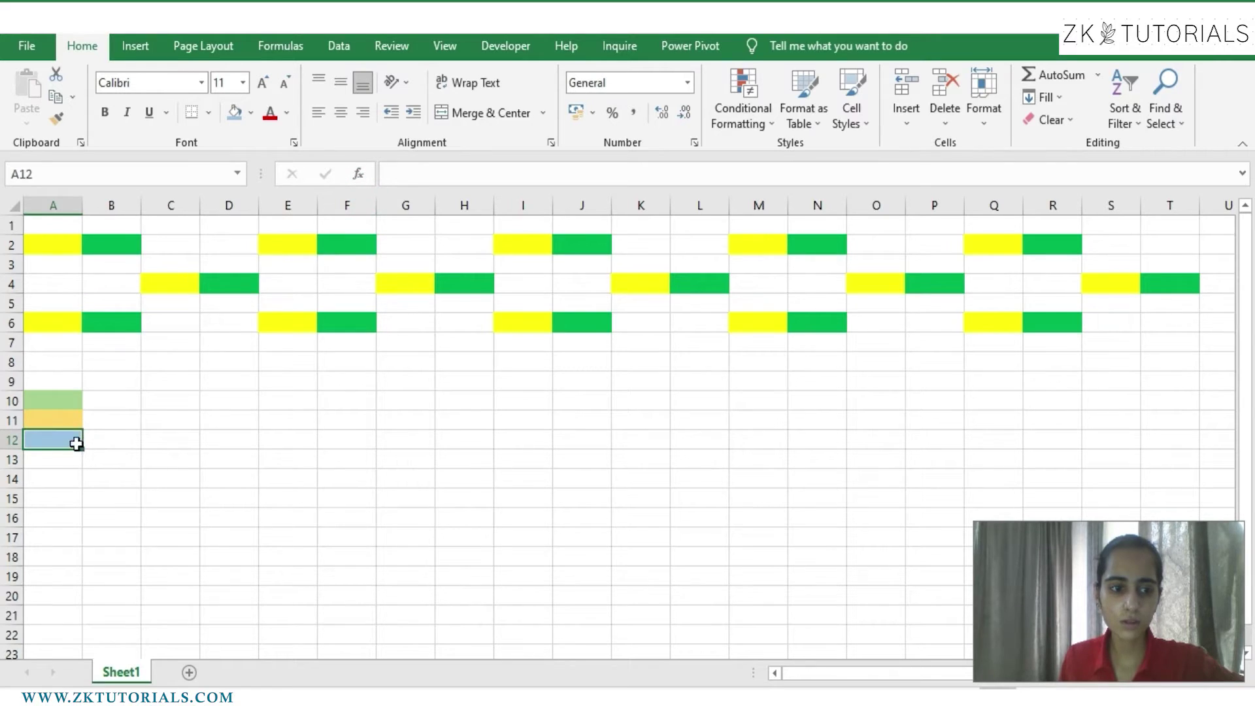
pyautogui.click(51, 459)
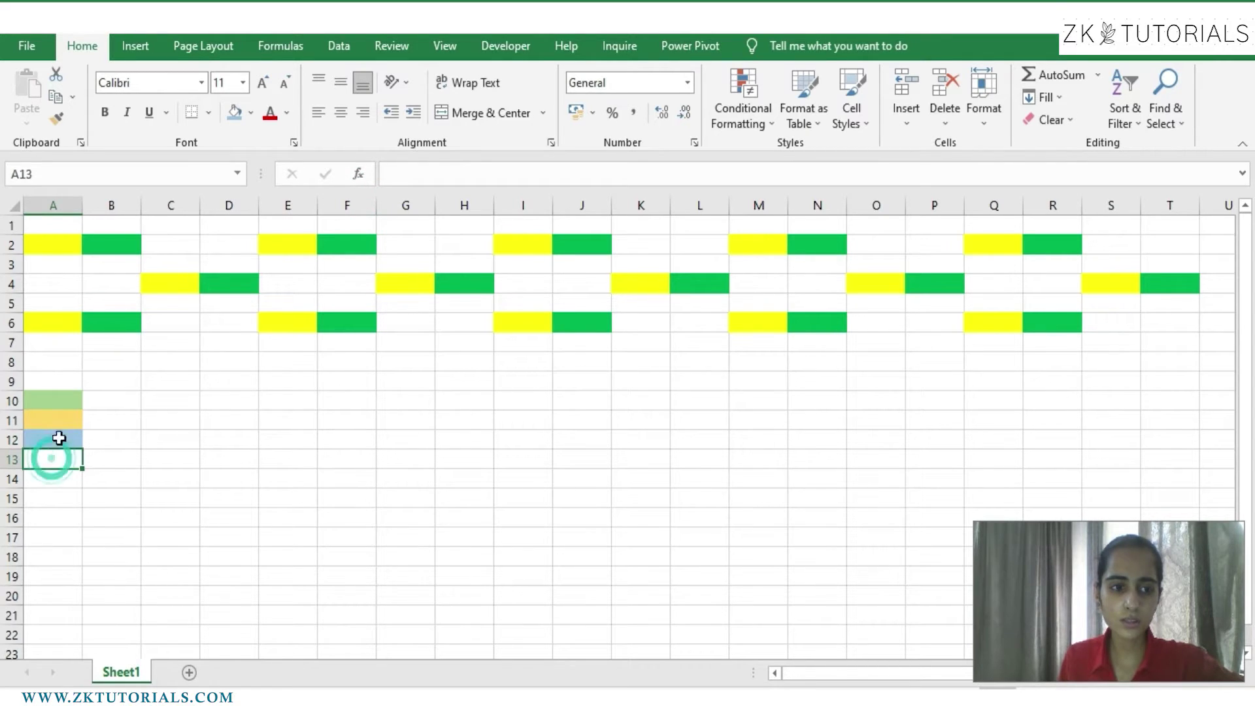
pyautogui.click(253, 113)
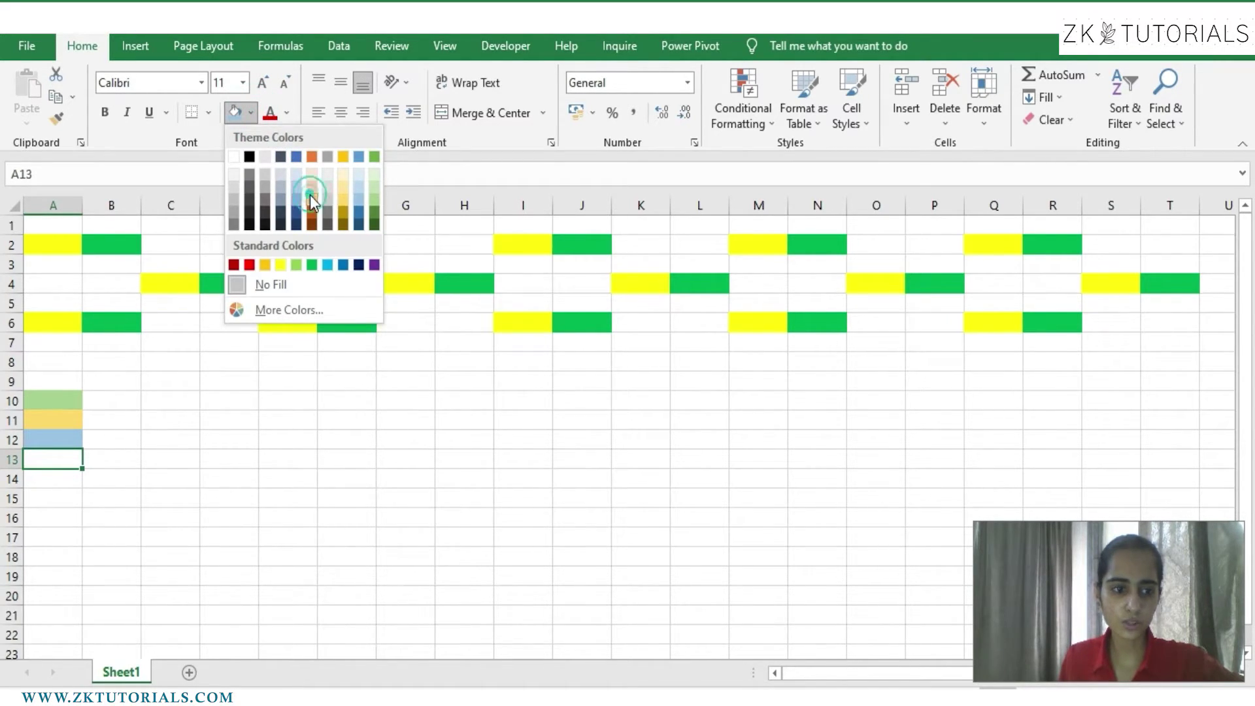
pyautogui.click(310, 194)
# Fill cell A14 with dark gray and cell A15 with dark blue from the theme colors
pyautogui.click(54, 485)
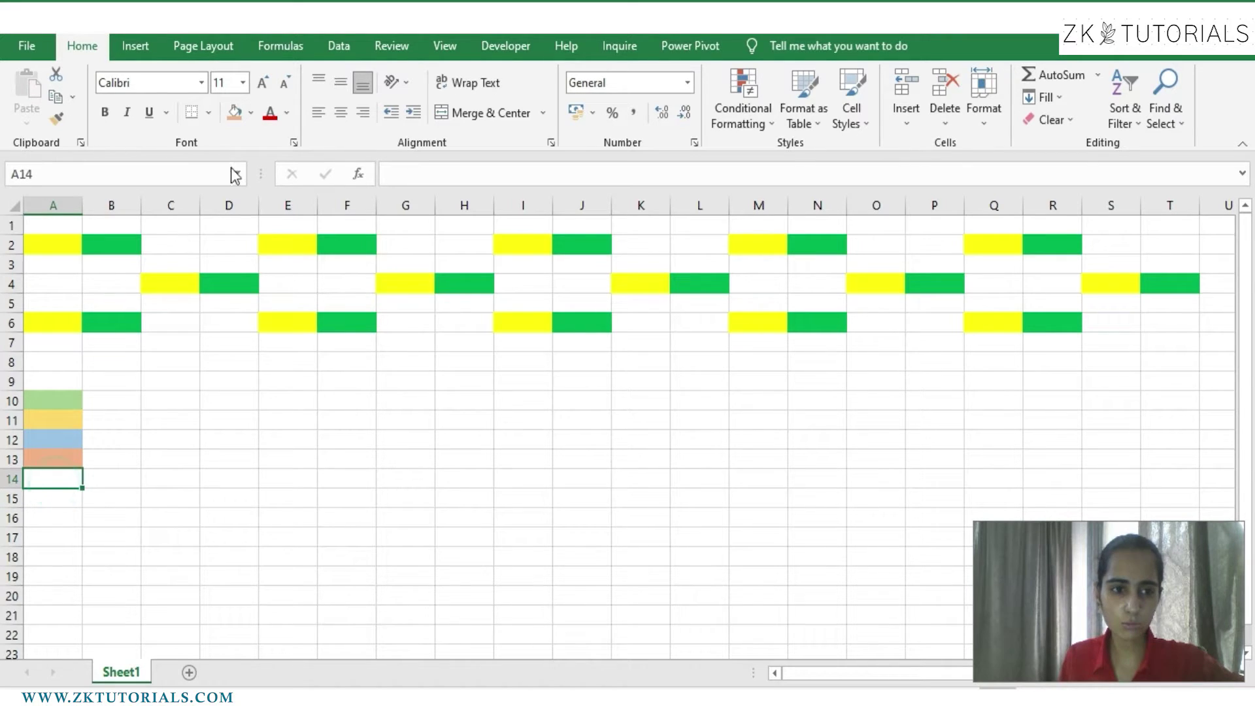
pyautogui.click(251, 114)
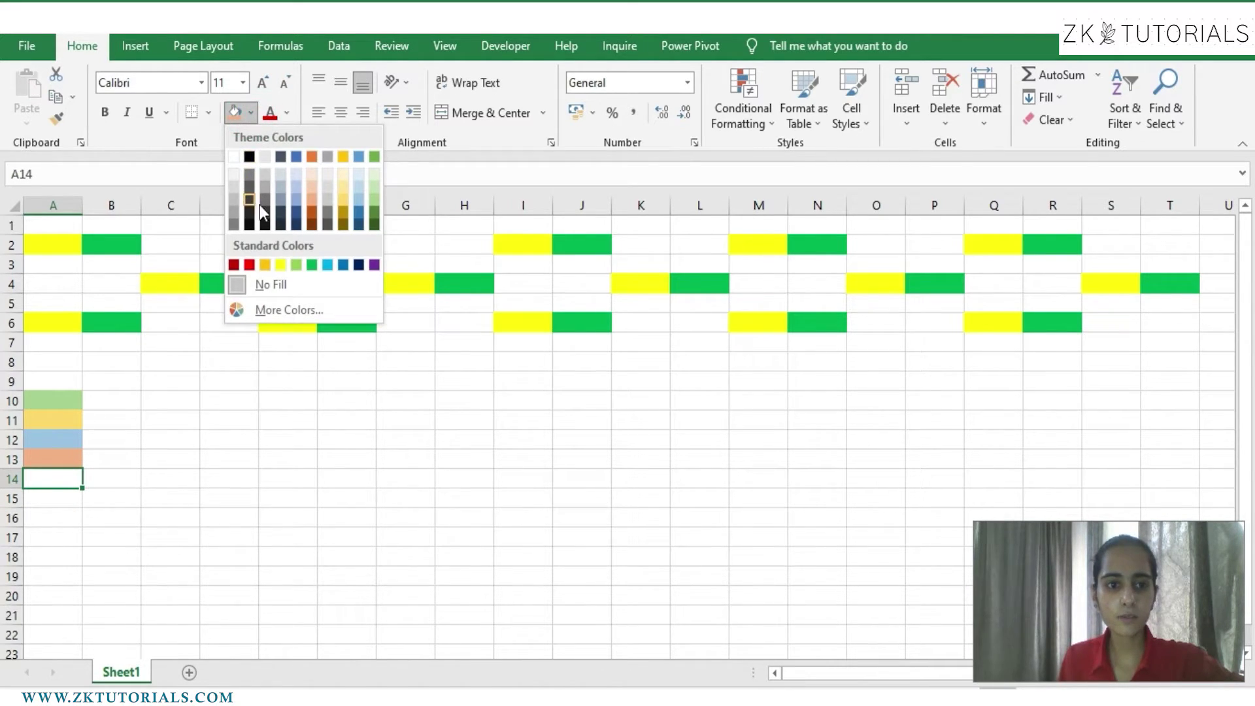
pyautogui.click(263, 198)
pyautogui.click(60, 501)
pyautogui.click(250, 116)
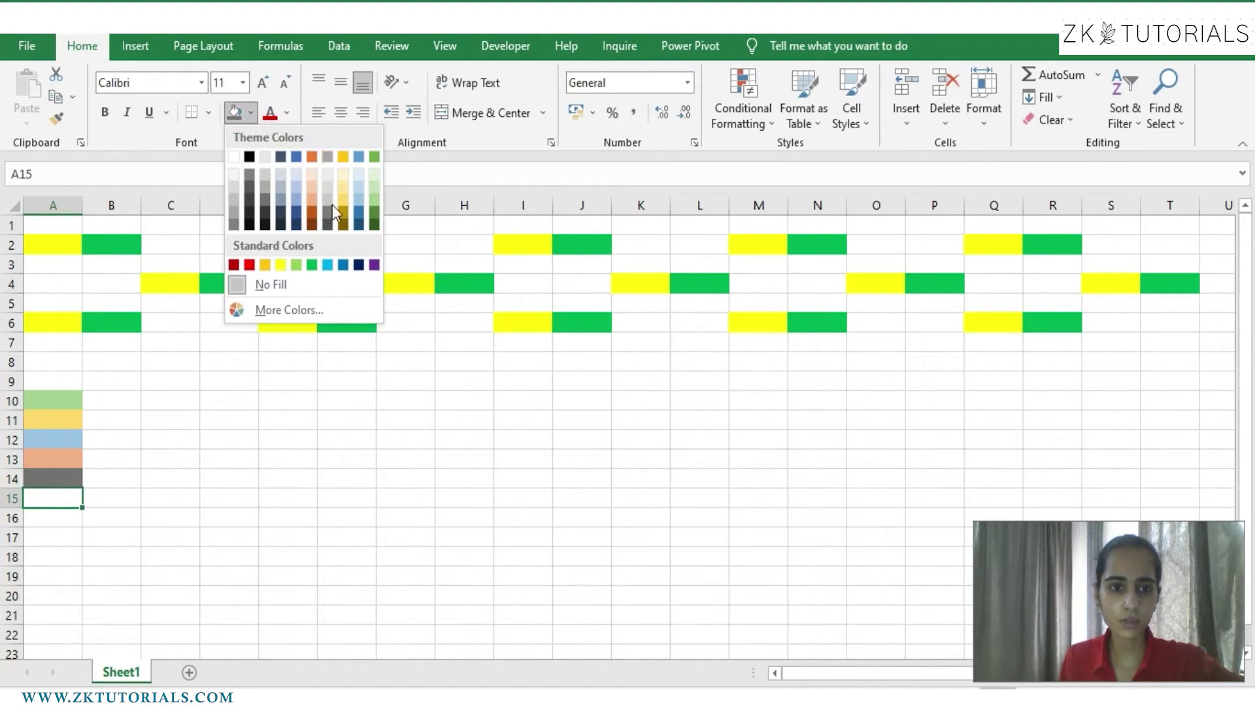
pyautogui.click(301, 213)
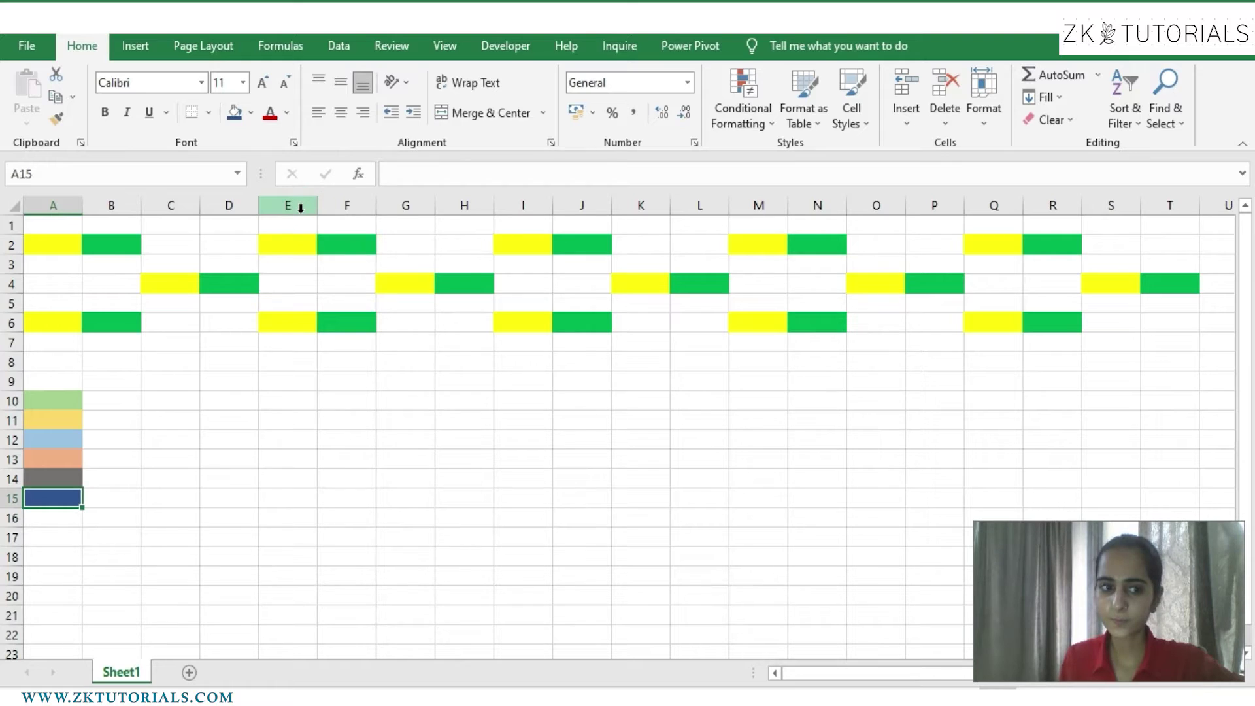
# Make C10 the active cell and stop recording the Multiplecolor macro there
pyautogui.click(157, 400)
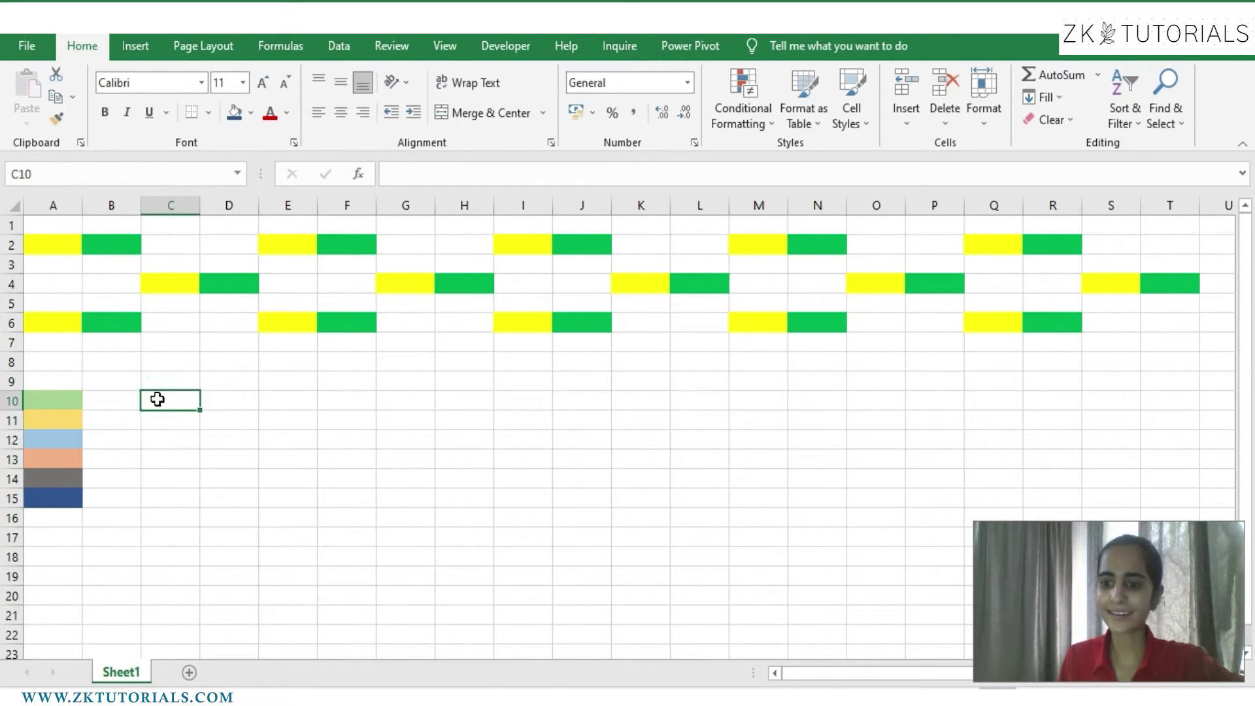
pyautogui.click(485, 44)
pyautogui.click(134, 76)
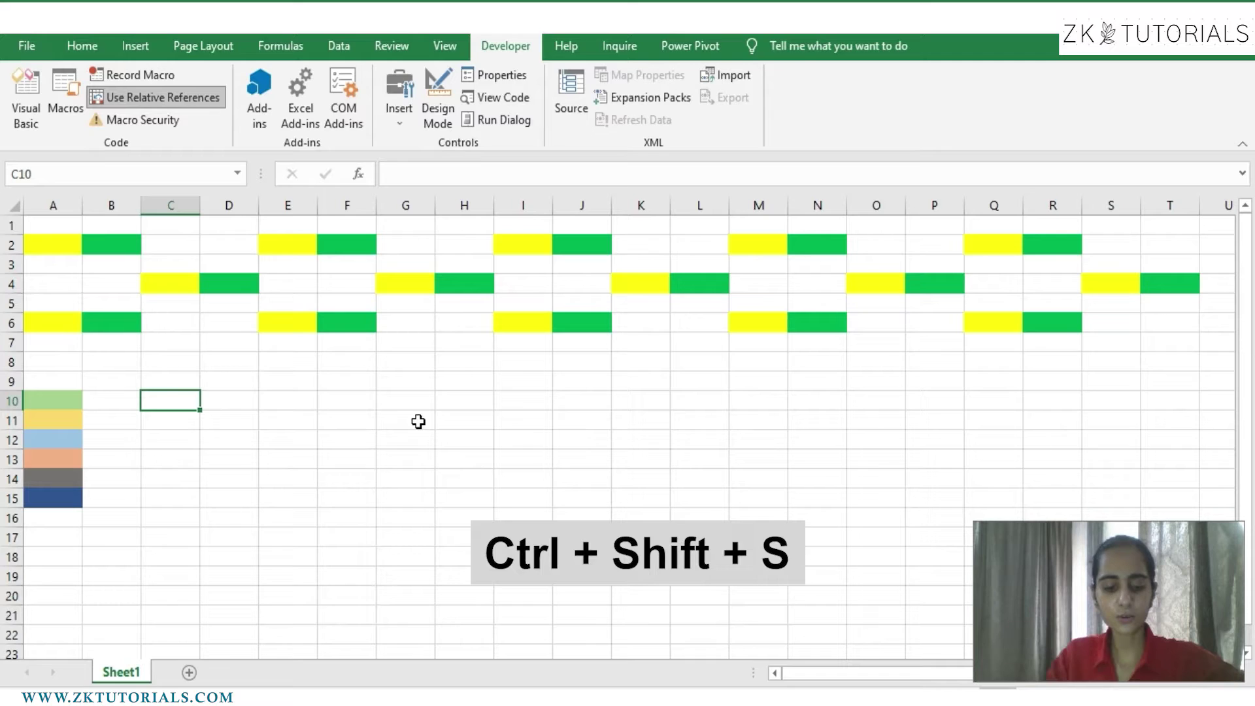
# Run the Multiplecolor macro nine times from cell C10 to repeat the six-color block in every second column through S
pyautogui.hotkey('ctrl', 'shift', 's')
pyautogui.hotkey('ctrl', 'shift', 's')
pyautogui.hotkey('ctrl', 'shift', 's')
pyautogui.hotkey('ctrl', 'shift', 's')
pyautogui.hotkey('ctrl', 'shift', 's')
pyautogui.hotkey('ctrl', 'shift', 's')
pyautogui.hotkey('ctrl', 'shift', 's')
pyautogui.hotkey('ctrl', 'shift', 's')
pyautogui.hotkey('ctrl', 'shift', 's')
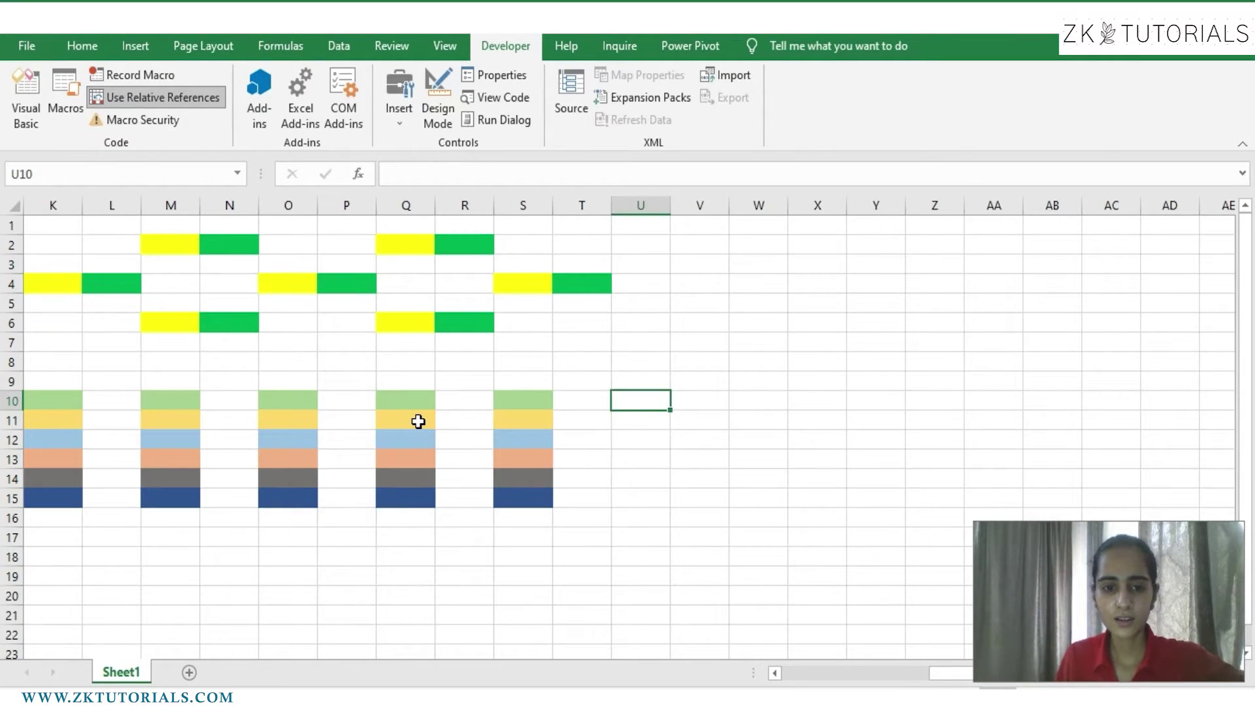
# Run the Multiplecolor macro ten times starting from cell A18 to place six-color blocks in rows 18 to 23 through column S
pyautogui.hscroll(-5, 419, 422)
pyautogui.click(60, 552)
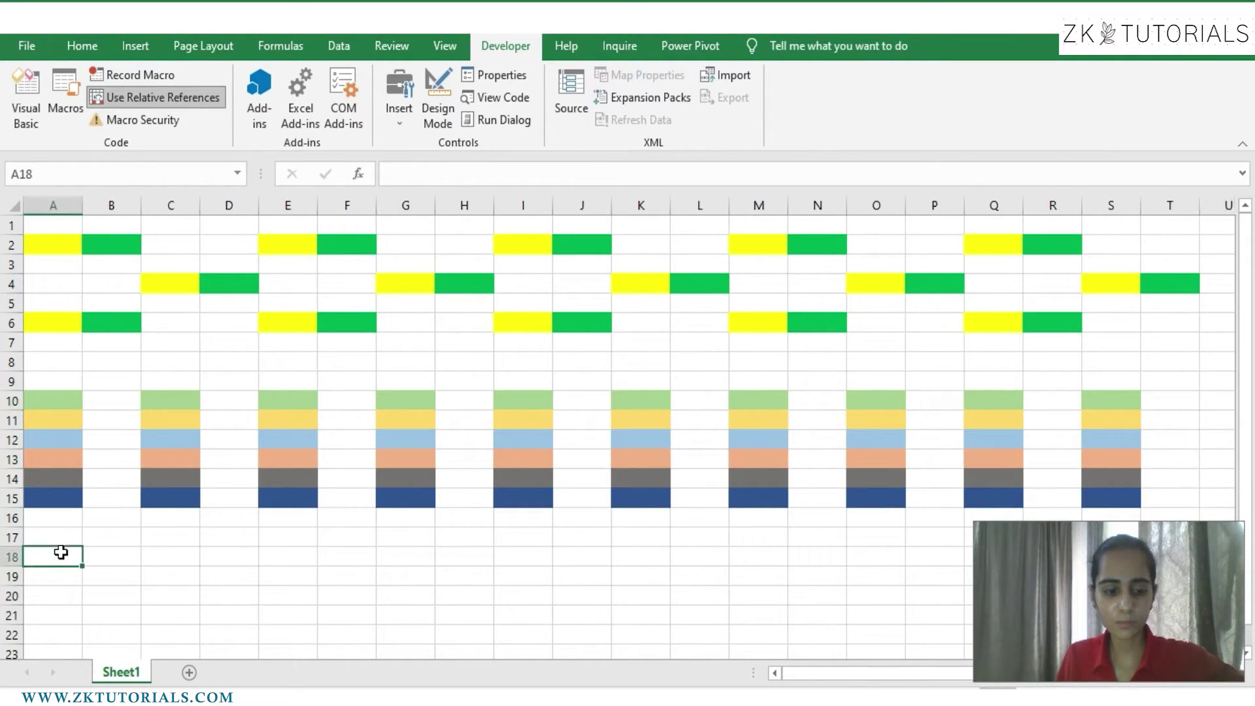
pyautogui.hotkey('ctrl', 'shift', 's')
pyautogui.hotkey('ctrl', 'shift', 's')
pyautogui.hotkey('ctrl', 'shift', 's')
pyautogui.hotkey('ctrl', 'shift', 's')
pyautogui.hotkey('ctrl', 'shift', 's')
pyautogui.hotkey('ctrl', 'shift', 's')
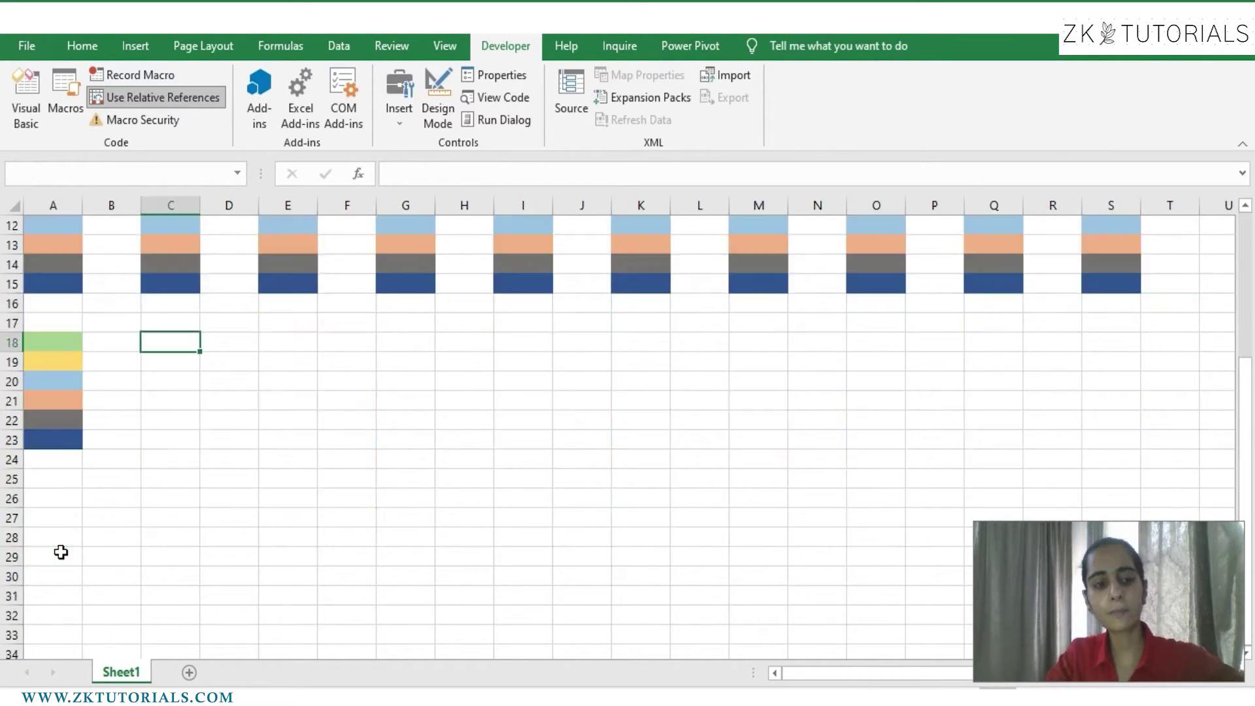
pyautogui.hotkey('ctrl', 'shift', 's')
pyautogui.hotkey('ctrl', 'shift', 's')
pyautogui.hotkey('ctrl', 'shift', 's')
pyautogui.hotkey('ctrl', 'shift', 's')
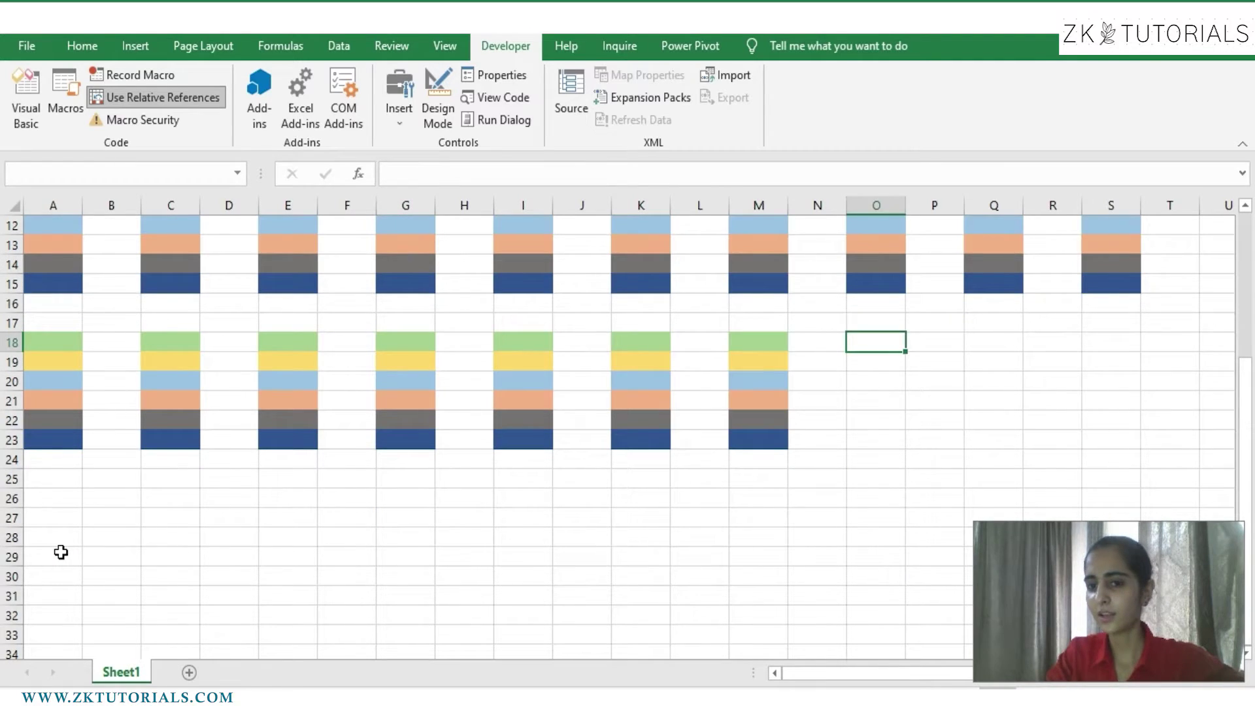
pyautogui.click(216, 479)
pyautogui.hscroll(-3, 216, 479)
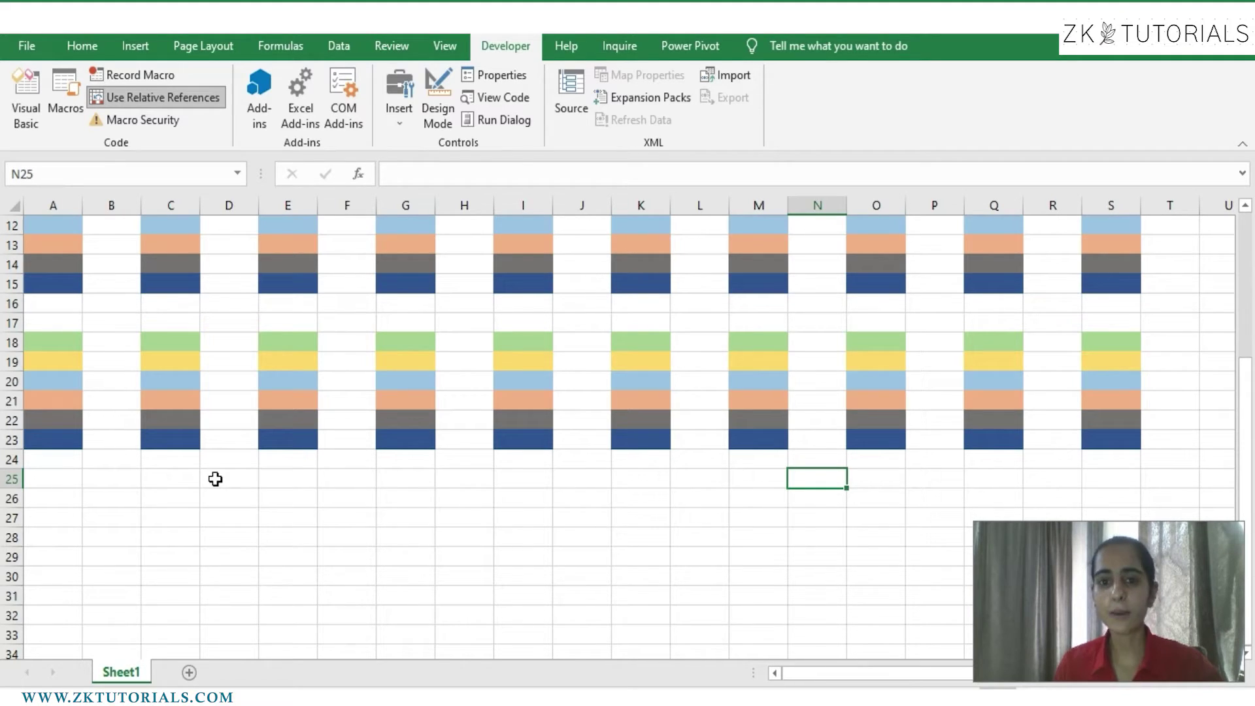
# Open the Visual Basic editor, display the code of Module1, and move the editor window over the middle of the sheet
pyautogui.click(565, 399)
pyautogui.scroll(4, 565, 397)
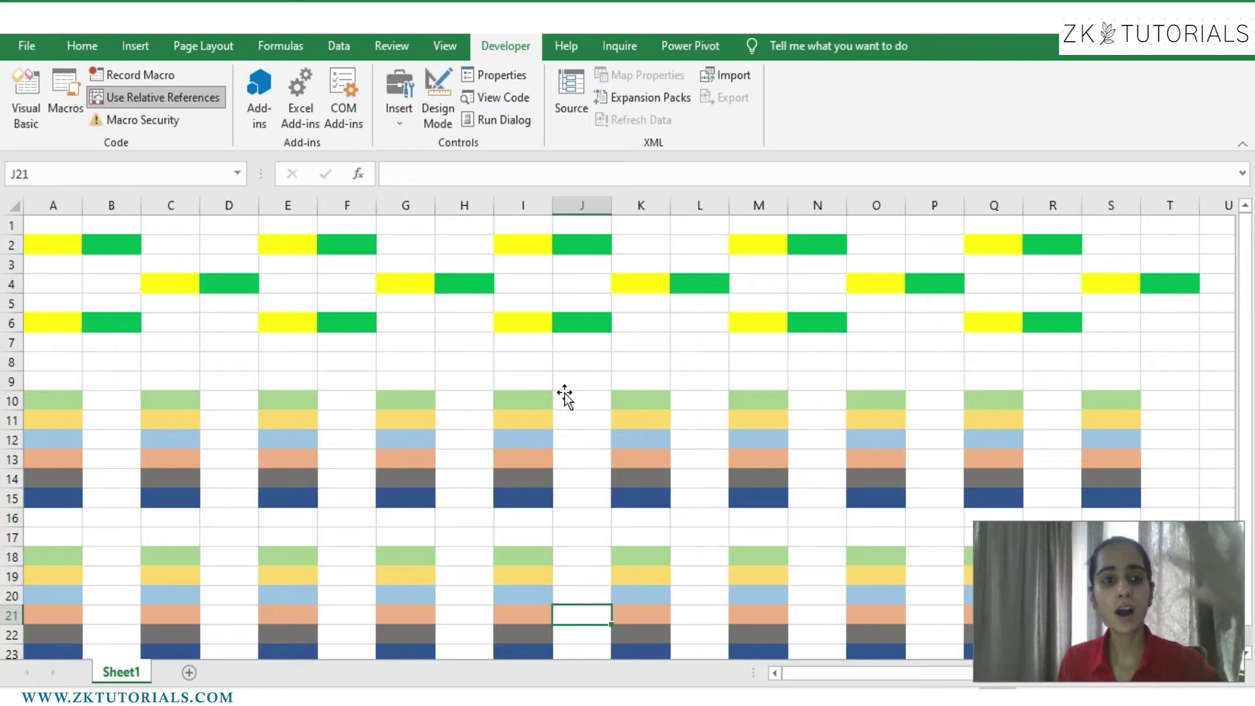
pyautogui.click(14, 115)
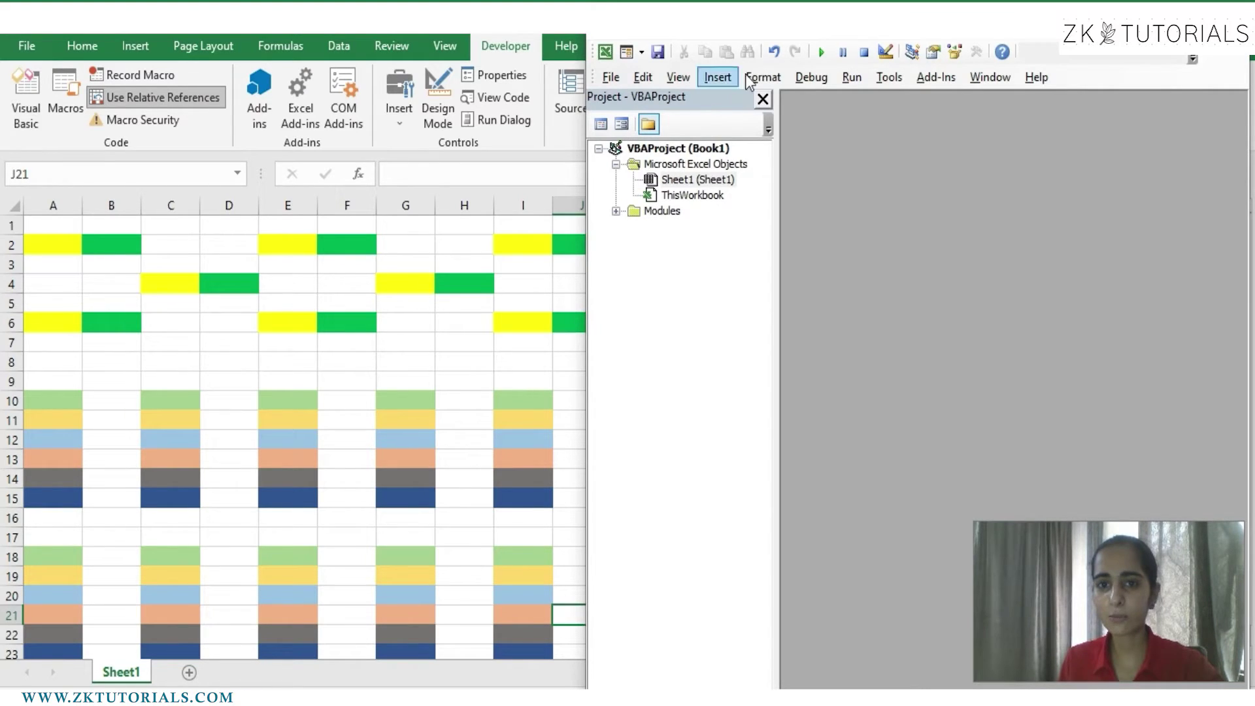
pyautogui.click(720, 78)
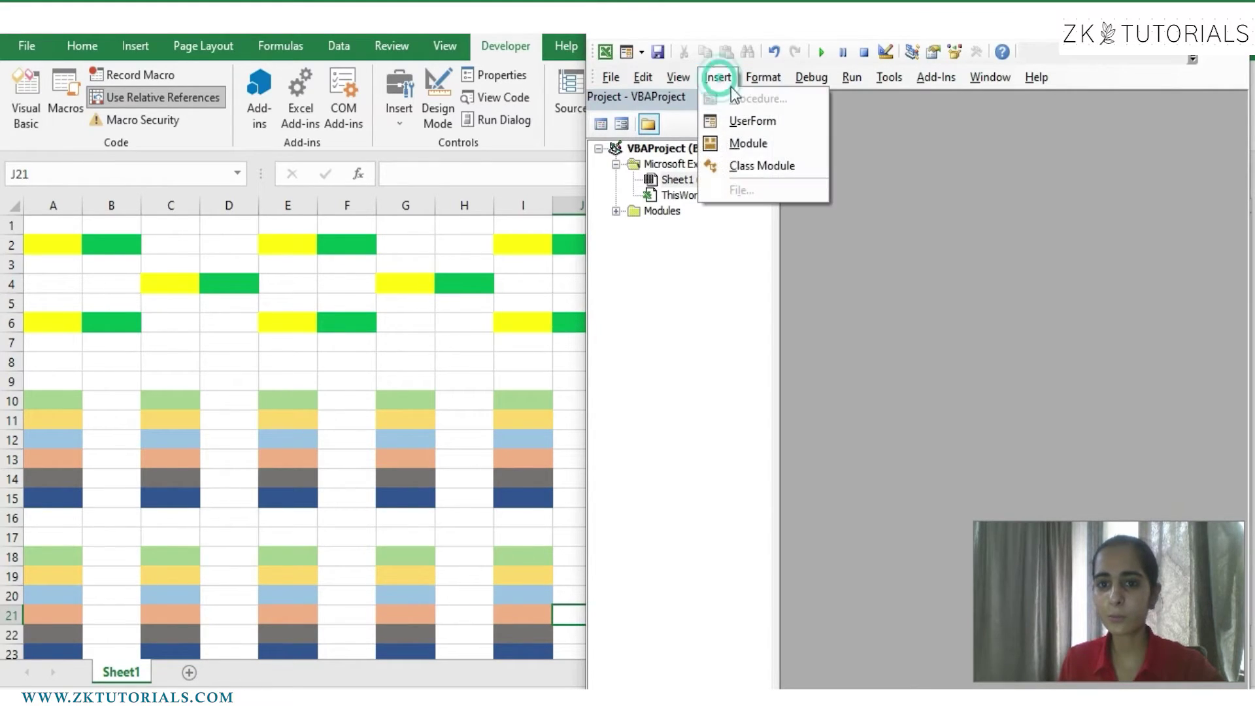
pyautogui.click(742, 147)
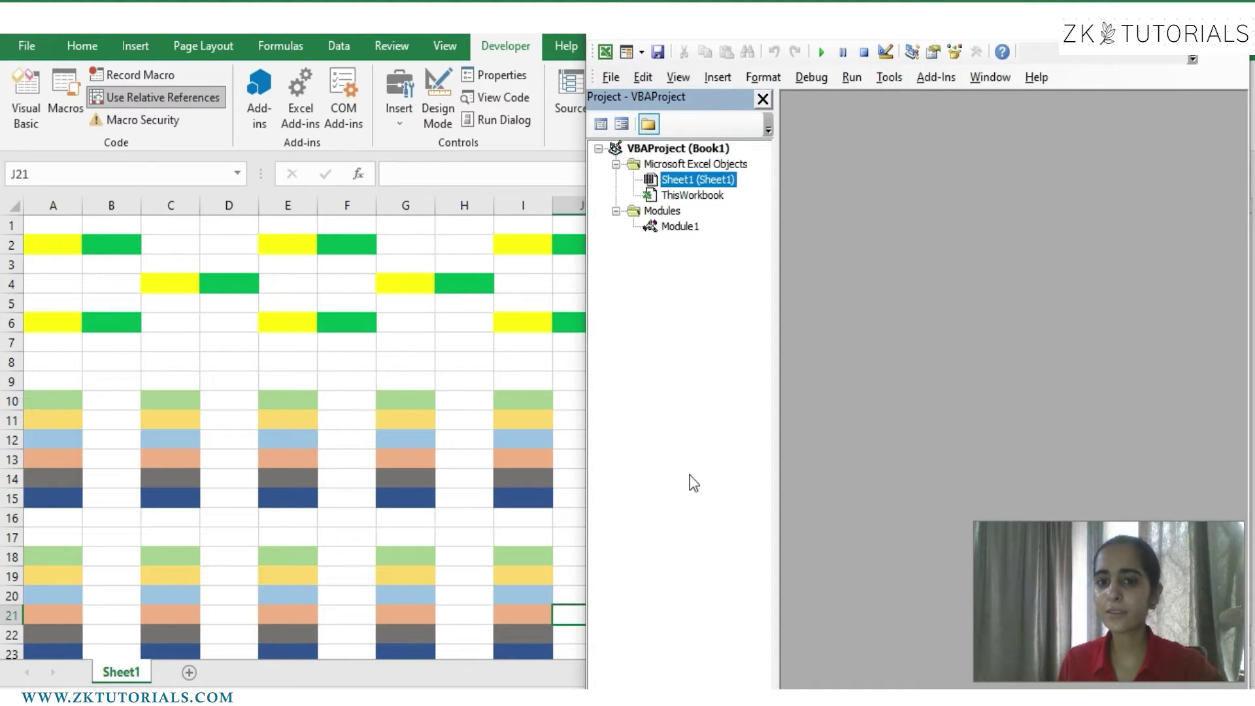
pyautogui.click(680, 229)
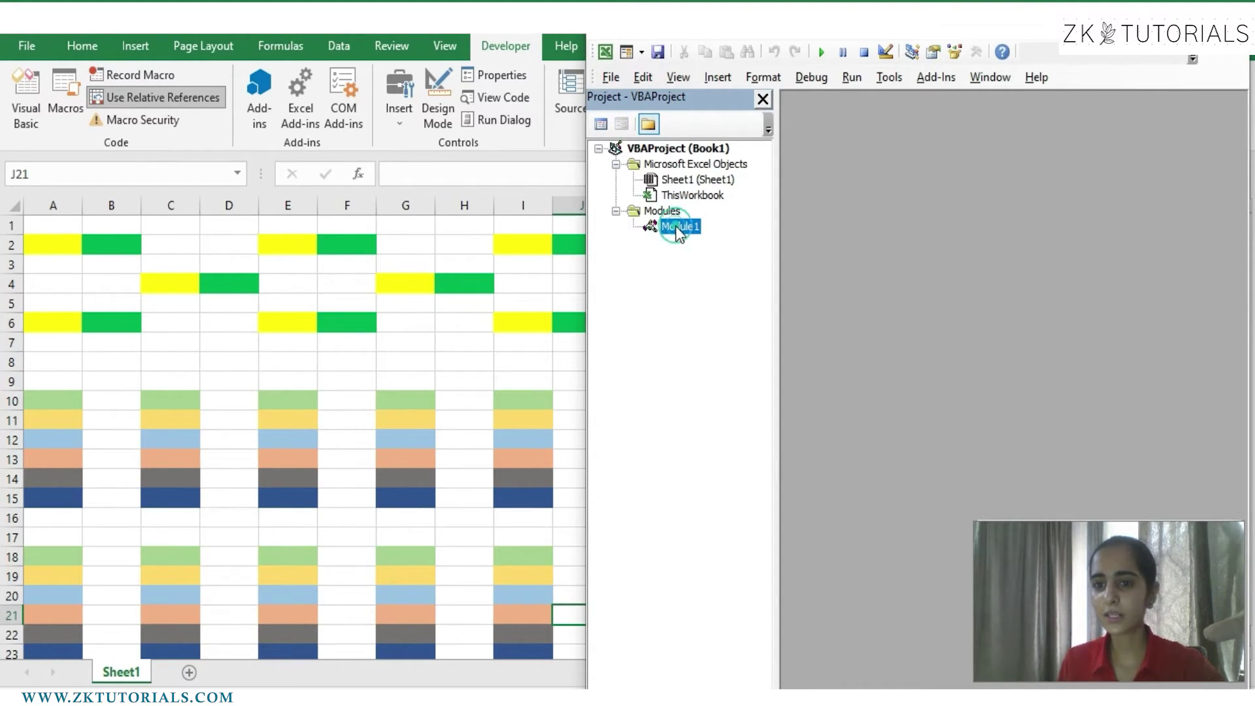
pyautogui.doubleClick(679, 227)
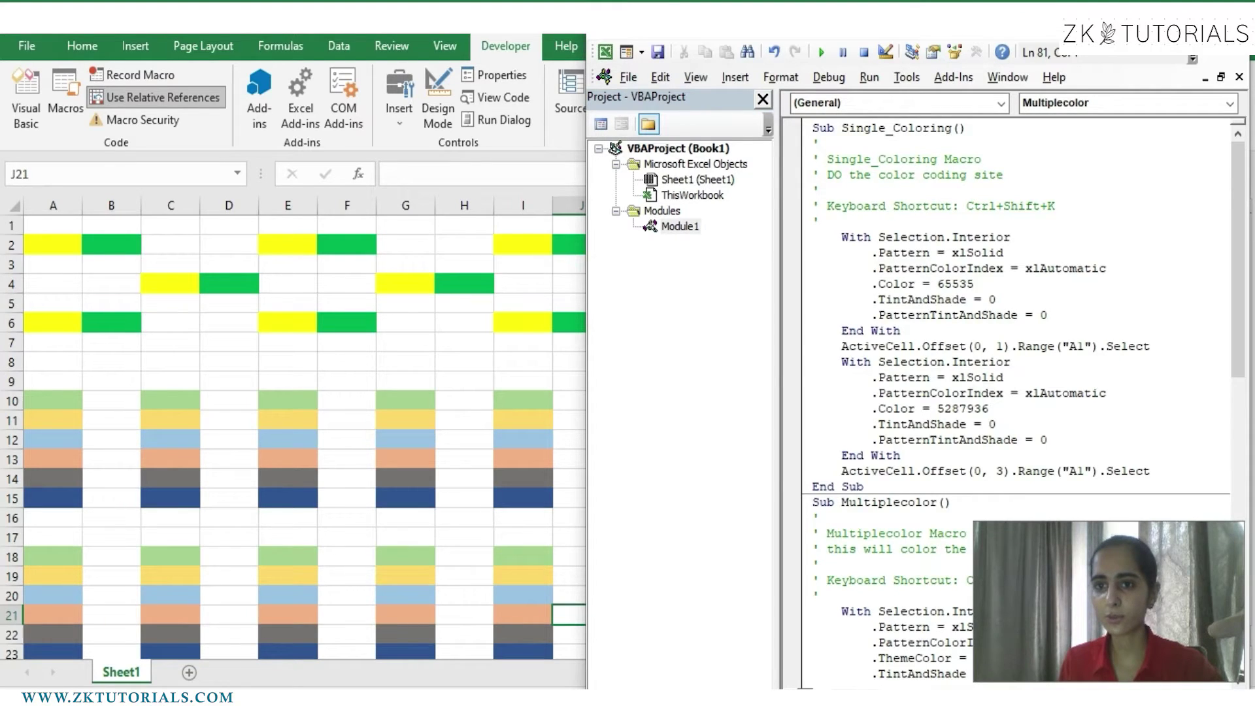
pyautogui.moveTo(976, 36); pyautogui.dragTo(664, 2)
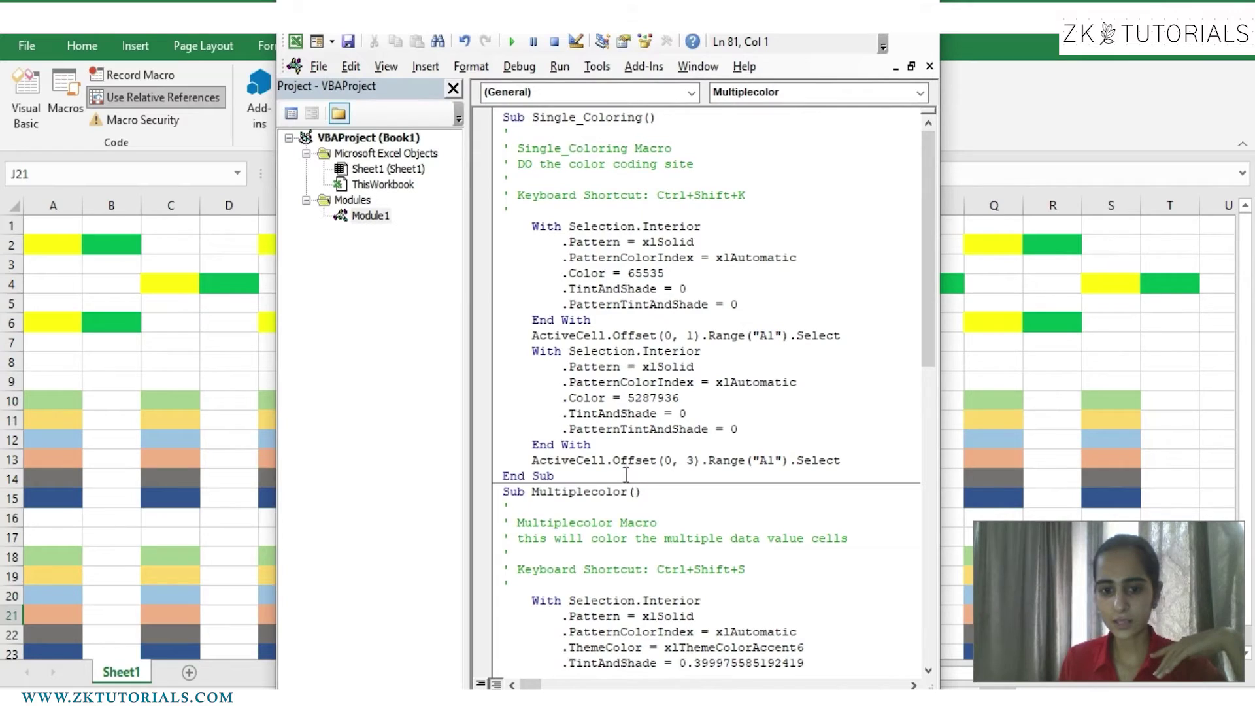
# Arrange the workbook and the Visual Basic editor side by side, narrow the Project pane, and make E7 the active cell
pyautogui.click(603, 461)
pyautogui.click(584, 476)
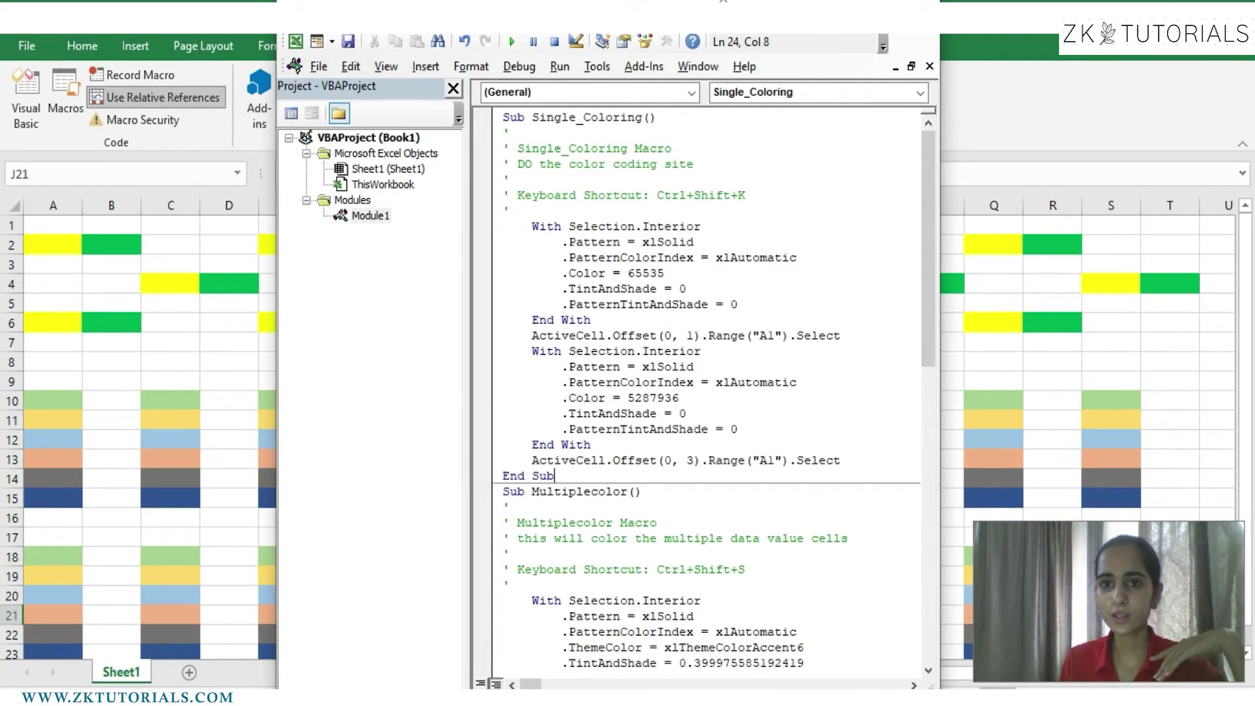
pyautogui.moveTo(299, 7); pyautogui.dragTo(568, 11)
pyautogui.moveTo(200, 27); pyautogui.dragTo(293, 8)
pyautogui.moveTo(719, 9); pyautogui.dragTo(1034, 10)
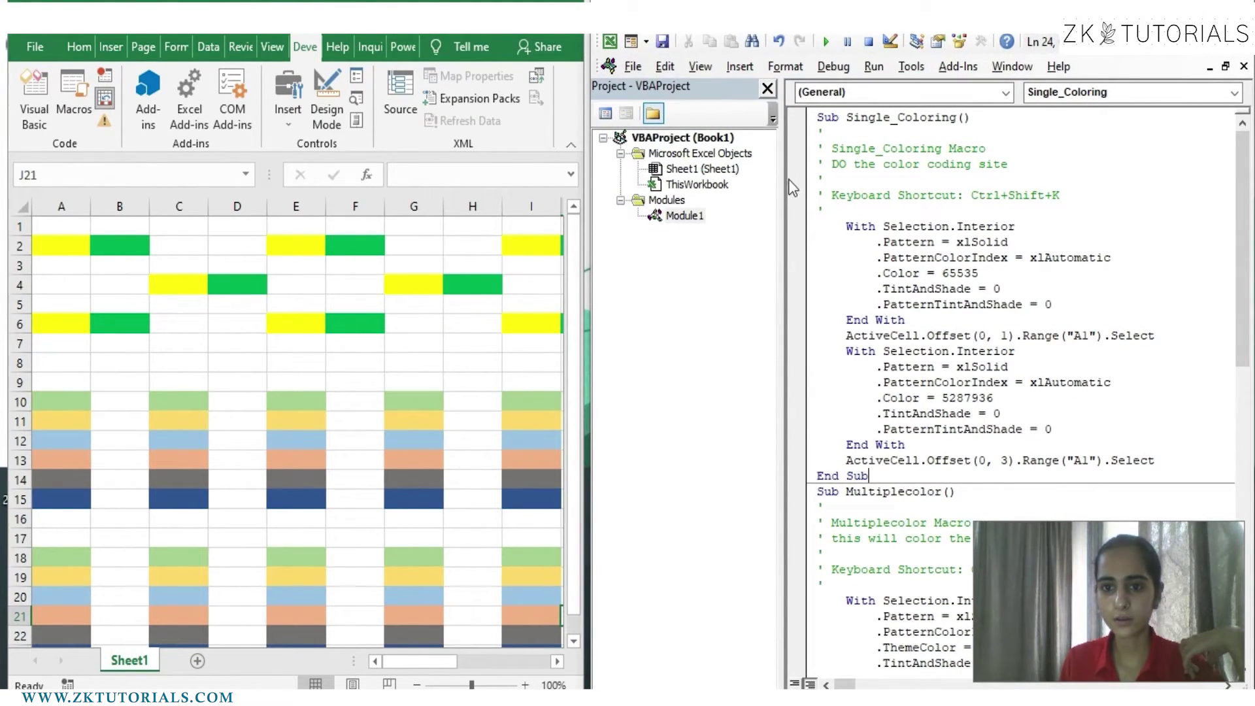
pyautogui.moveTo(780, 175); pyautogui.dragTo(728, 175)
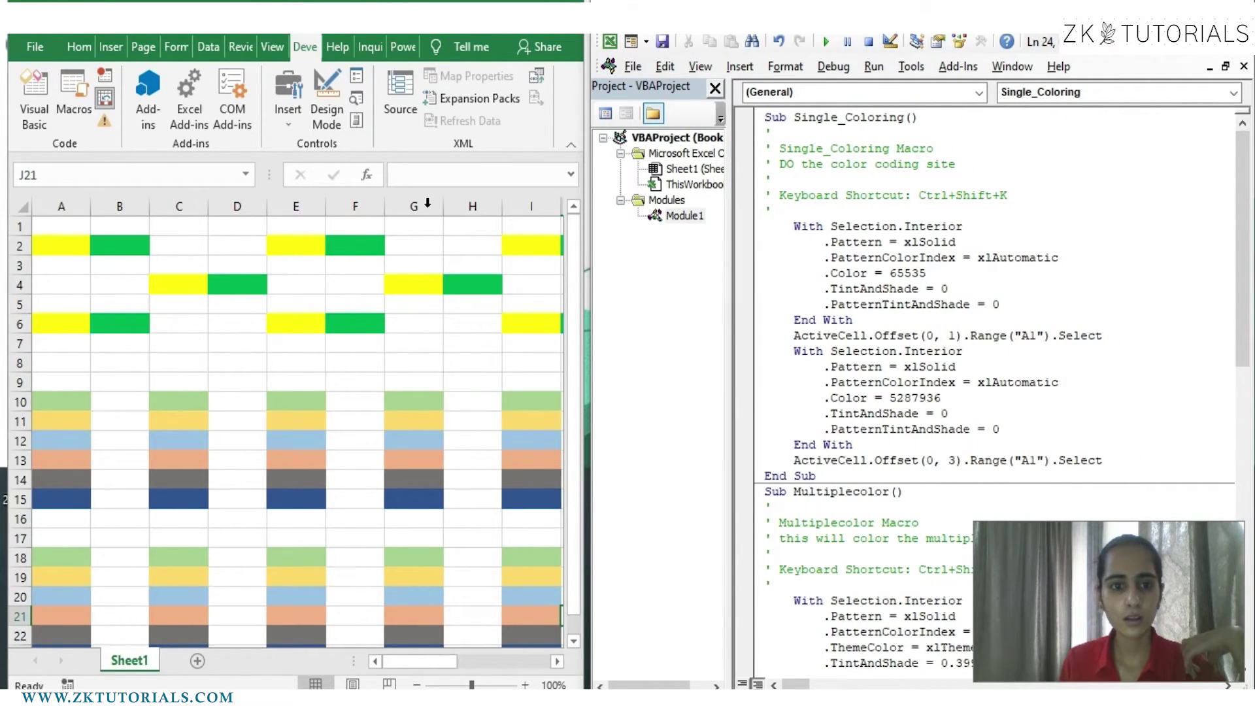
pyautogui.click(293, 344)
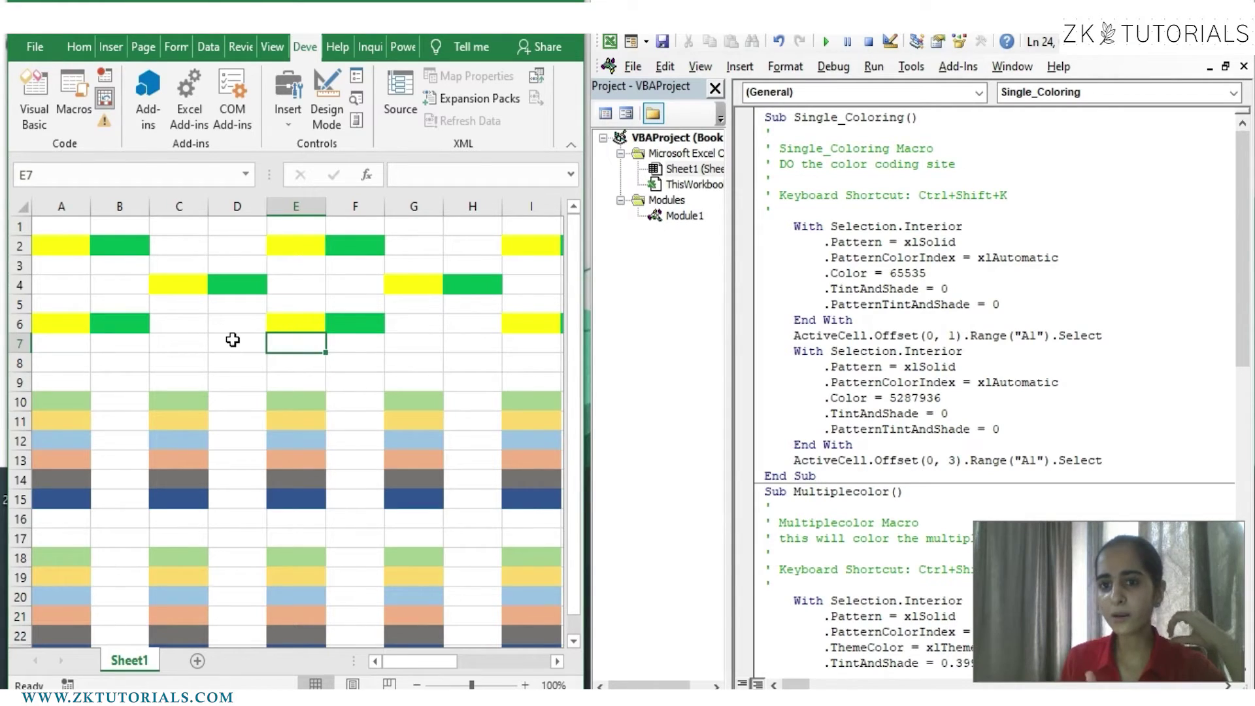
# Look through the whole Module1 code and examine where the Single_Coloring procedure ends with End Sub
pyautogui.click(967, 239)
pyautogui.scroll(-15, 967, 239)
pyautogui.scroll(15, 967, 239)
pyautogui.scroll(-15, 967, 240)
pyautogui.scroll(15, 968, 240)
pyautogui.scroll(-15, 967, 240)
pyautogui.scroll(15, 967, 241)
pyautogui.scroll(-15, 967, 241)
pyautogui.scroll(15, 967, 241)
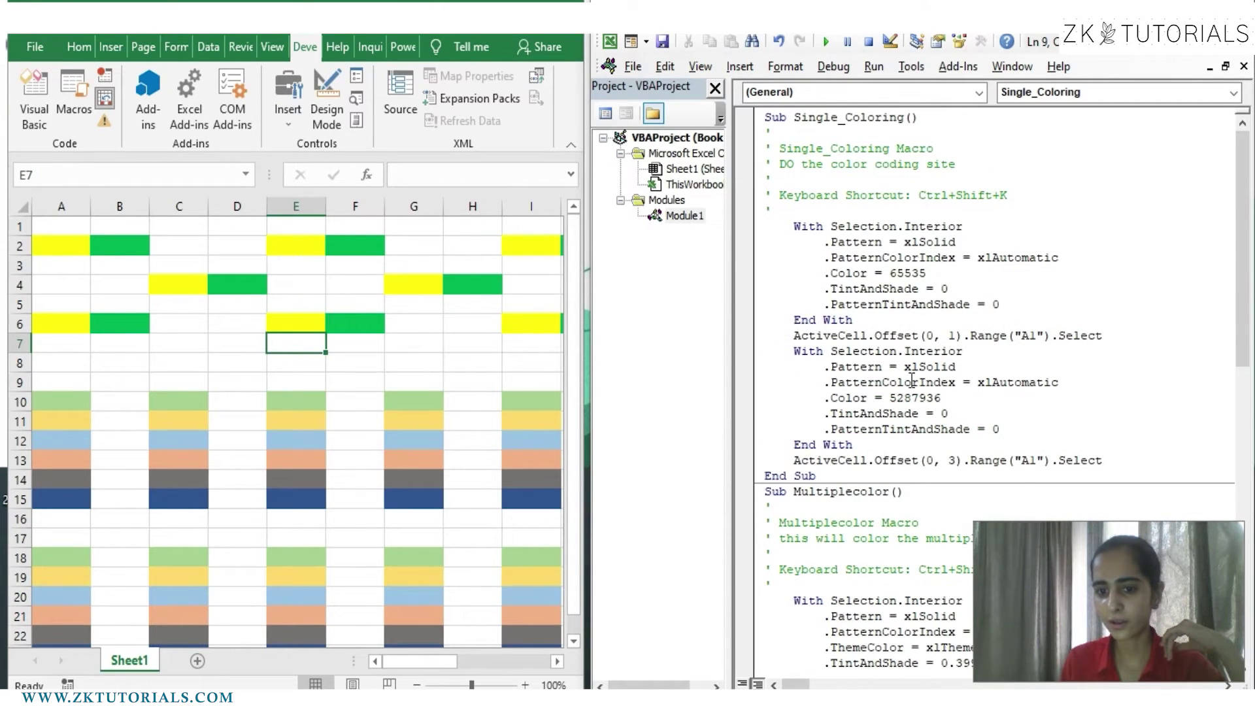
pyautogui.moveTo(767, 476); pyautogui.dragTo(816, 477)
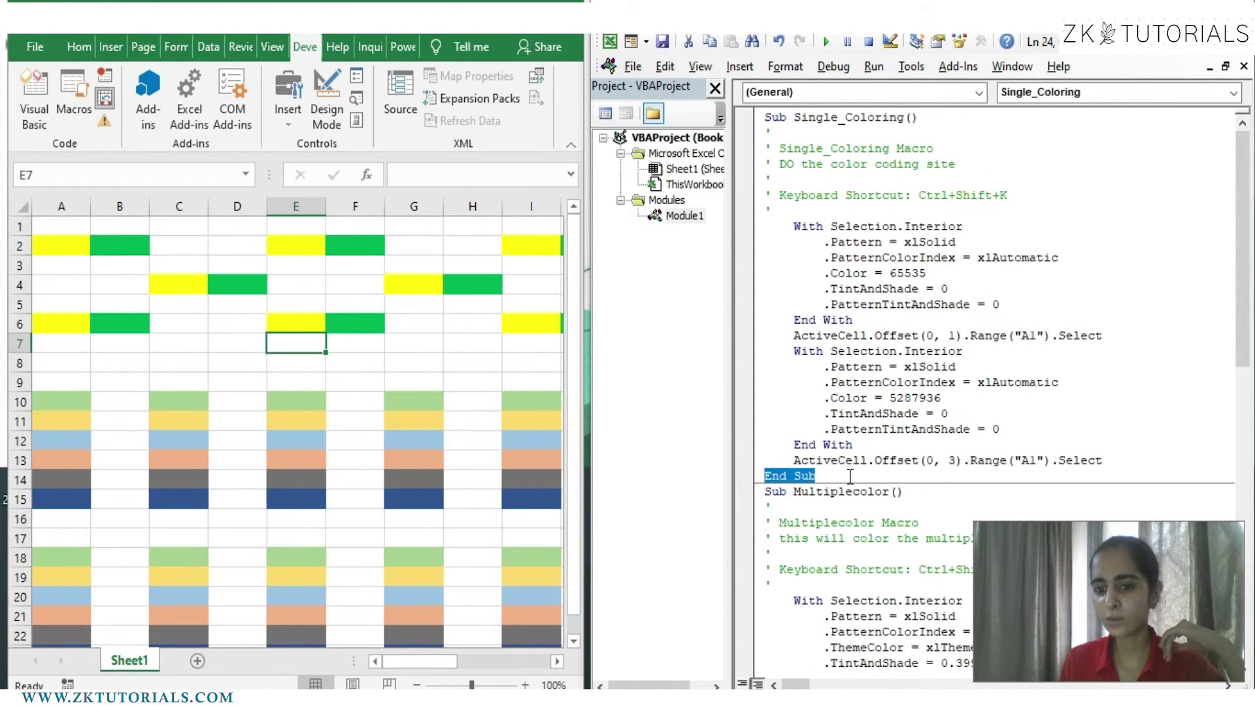
pyautogui.click(942, 399)
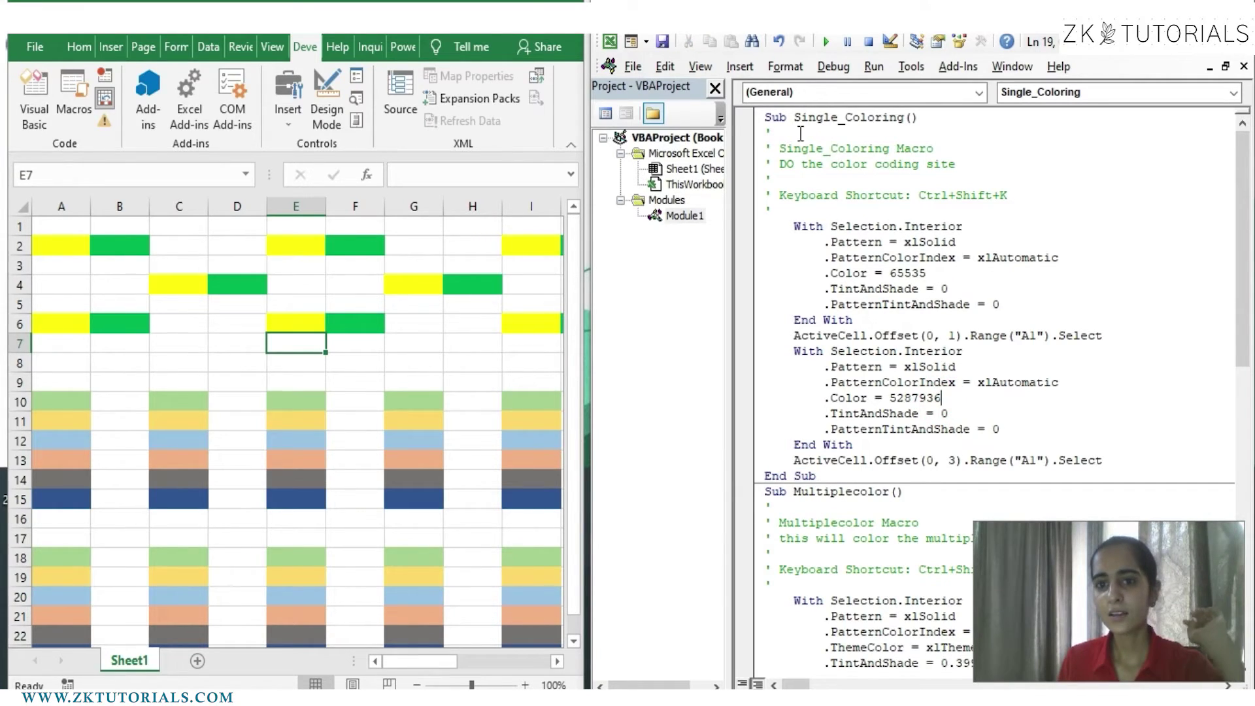
# Examine the Sub keyword and the procedure names Single_Coloring and Multiplecolor by highlighting them in the code
pyautogui.click(787, 119)
pyautogui.doubleClick(771, 117)
pyautogui.click(811, 119)
pyautogui.moveTo(795, 120); pyautogui.dragTo(929, 116)
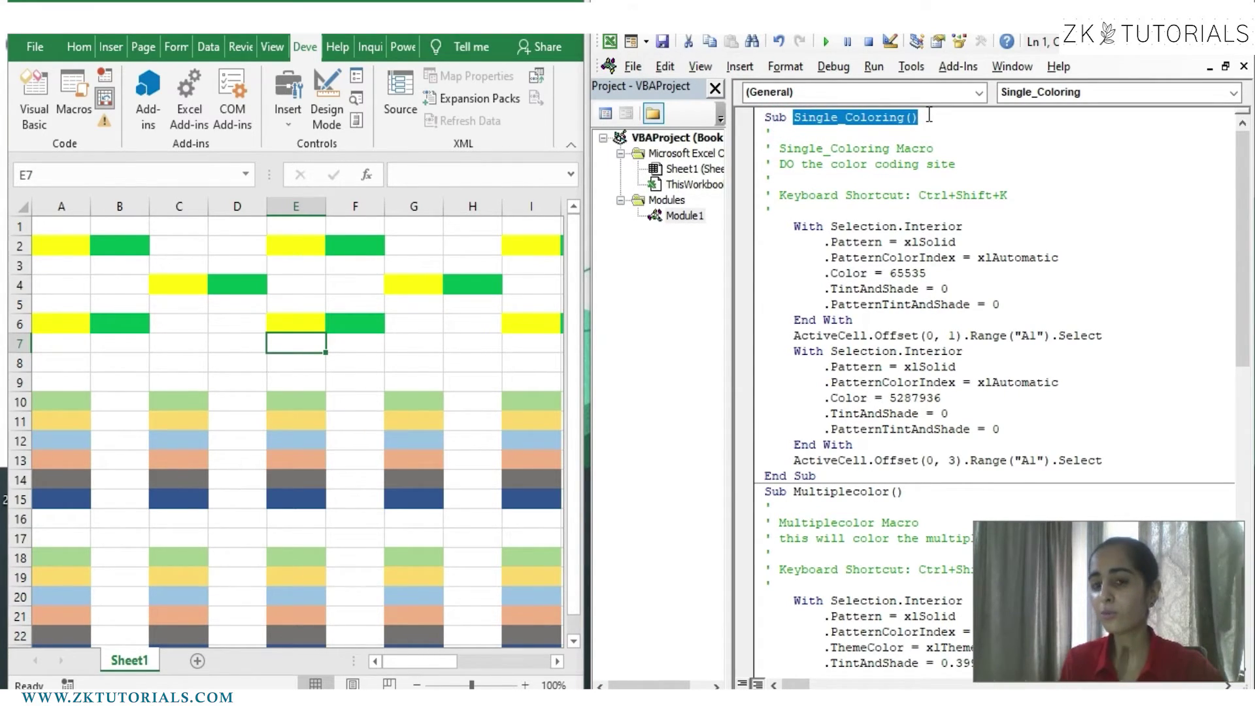
pyautogui.moveTo(930, 115); pyautogui.dragTo(807, 108)
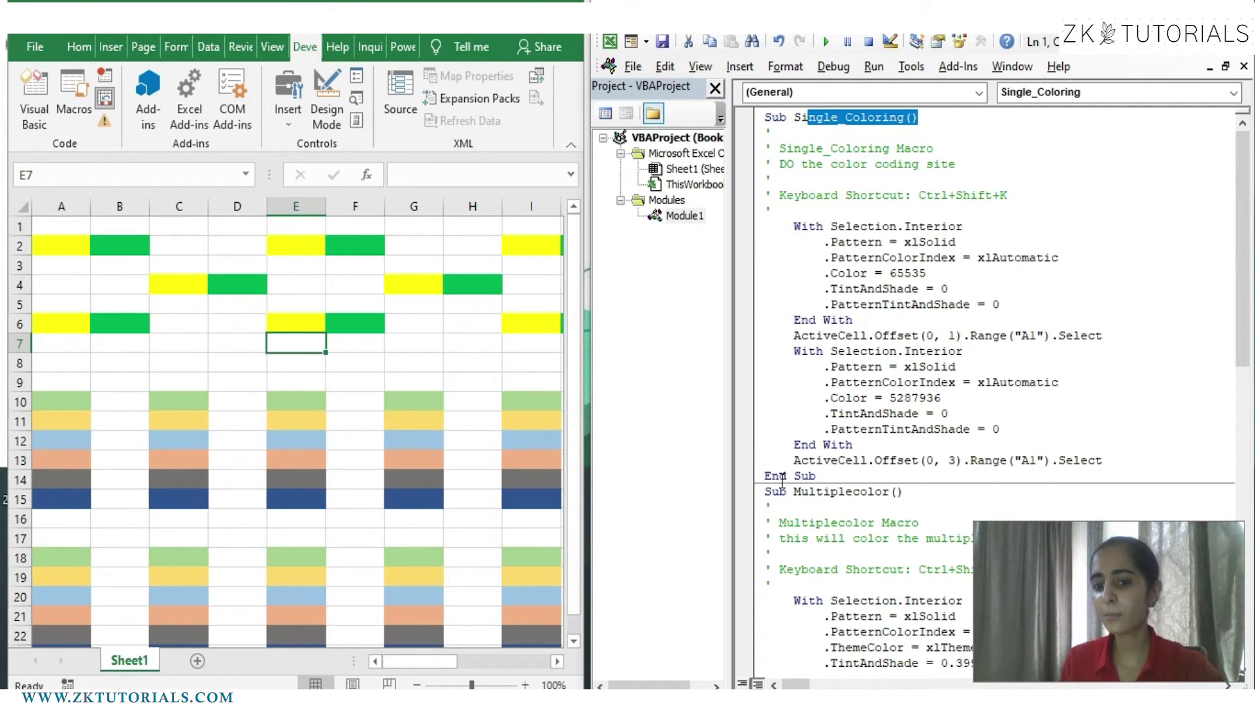
pyautogui.moveTo(798, 497); pyautogui.dragTo(896, 492)
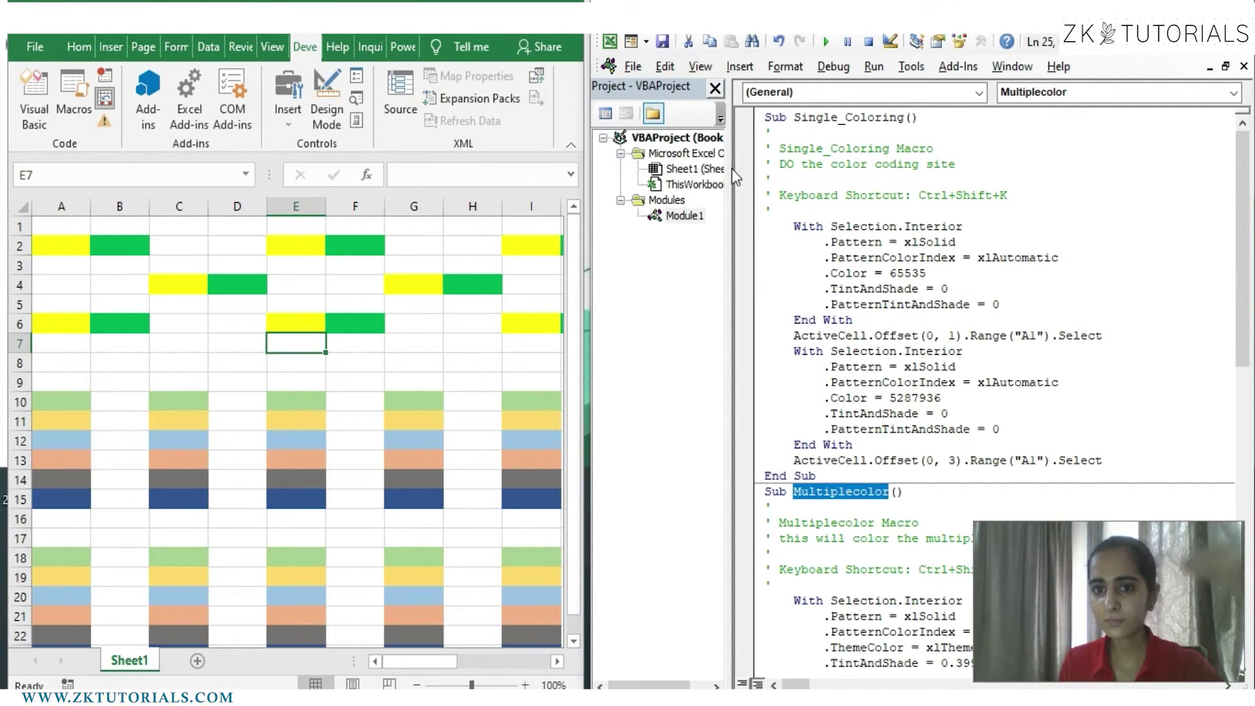
# Maximize the editor window and examine both macros' comments and shortcut lines plus the fill formatting code in Single_Coloring
pyautogui.moveTo(778, 148); pyautogui.dragTo(941, 148)
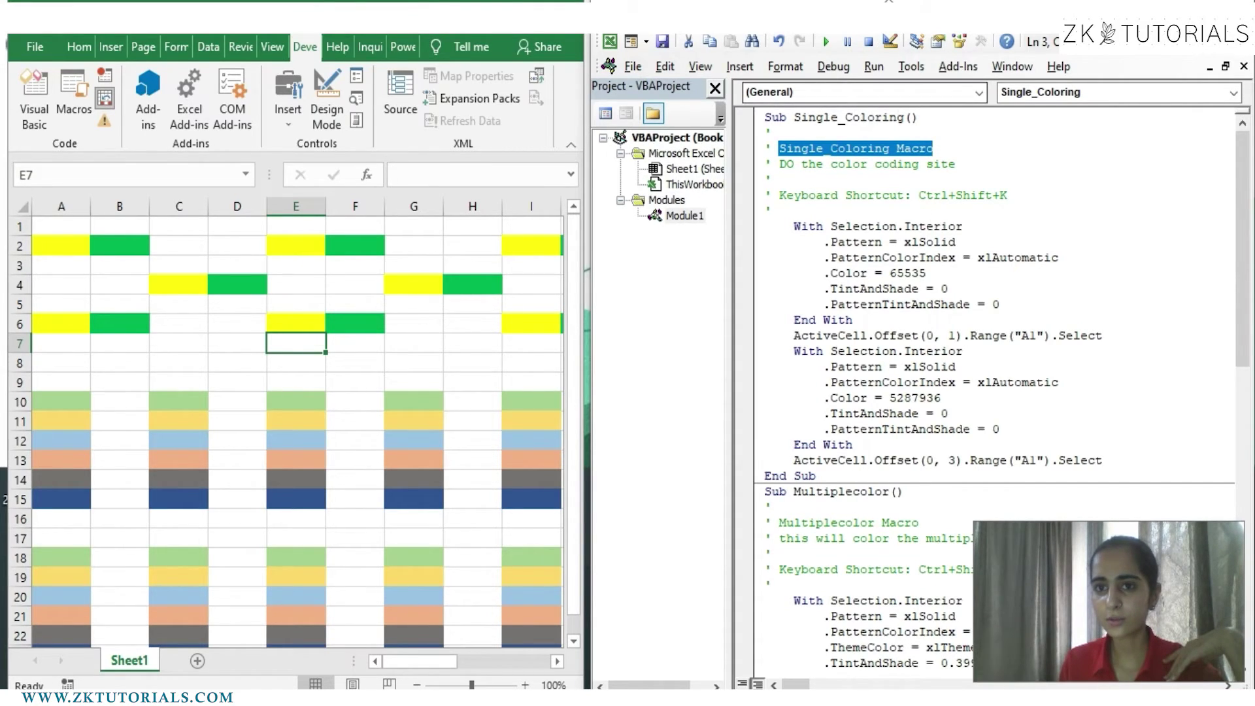
pyautogui.moveTo(877, 18); pyautogui.dragTo(752, 2)
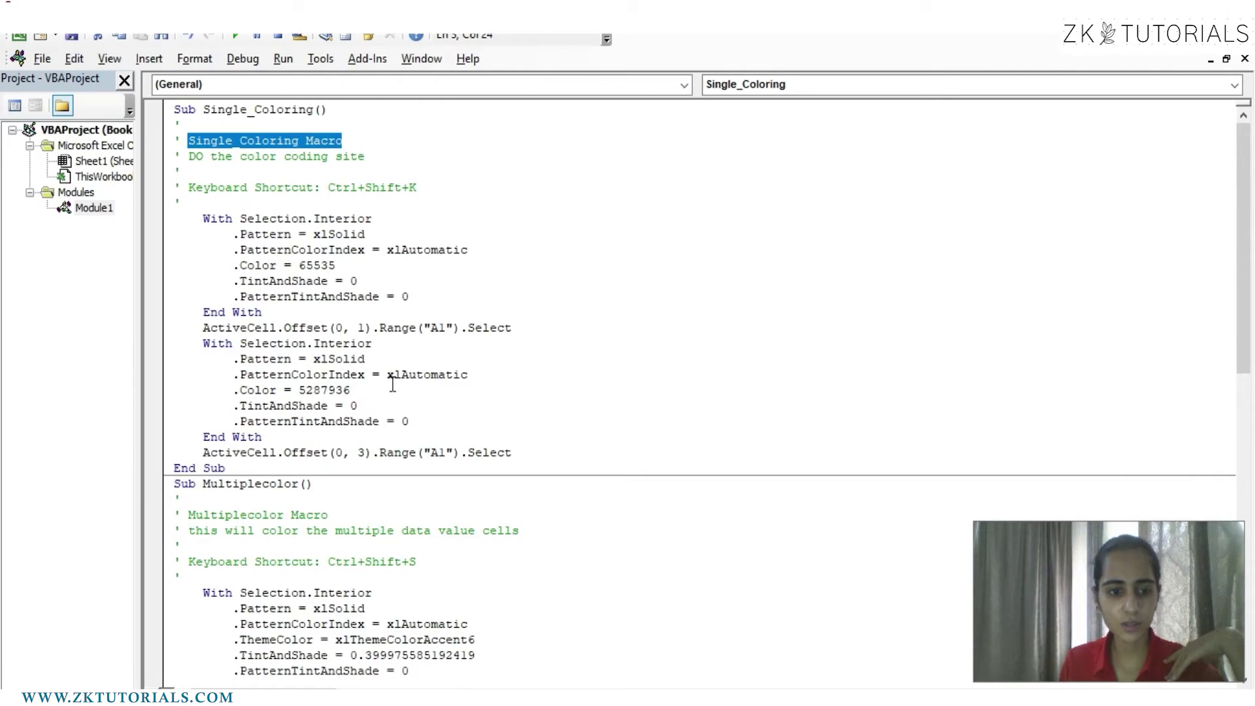
pyautogui.moveTo(199, 528); pyautogui.dragTo(434, 538)
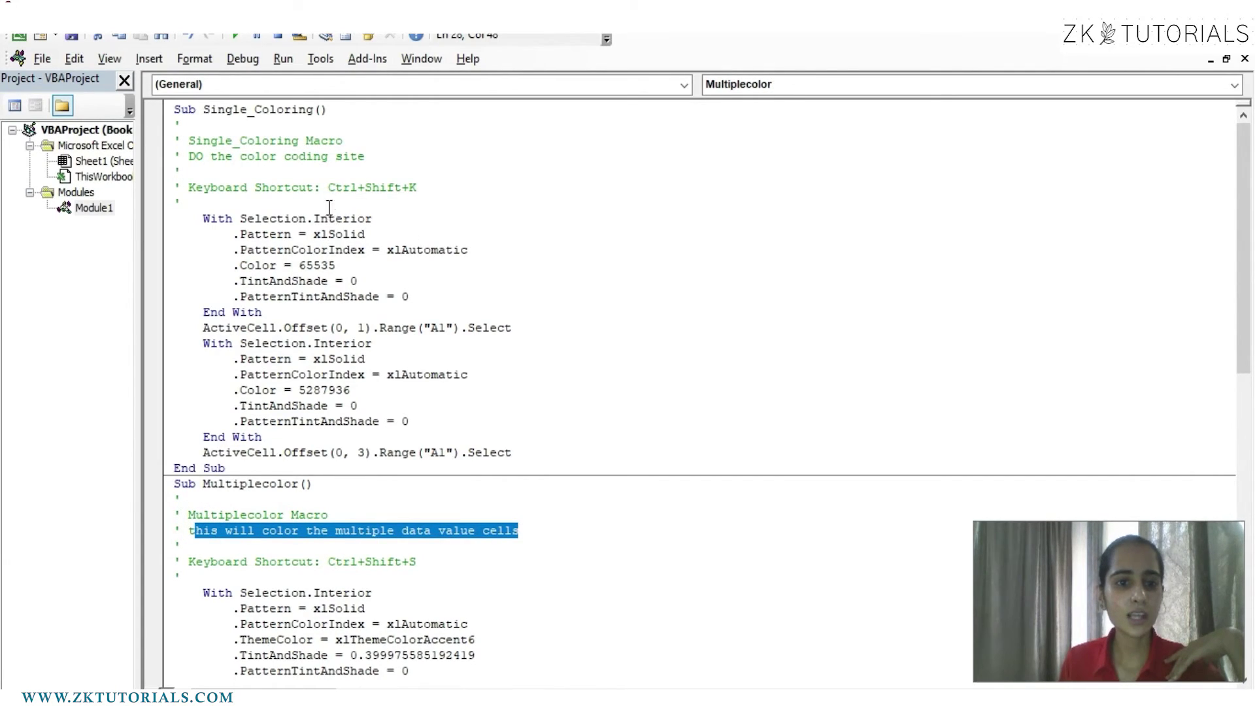
pyautogui.moveTo(195, 187); pyautogui.dragTo(438, 212)
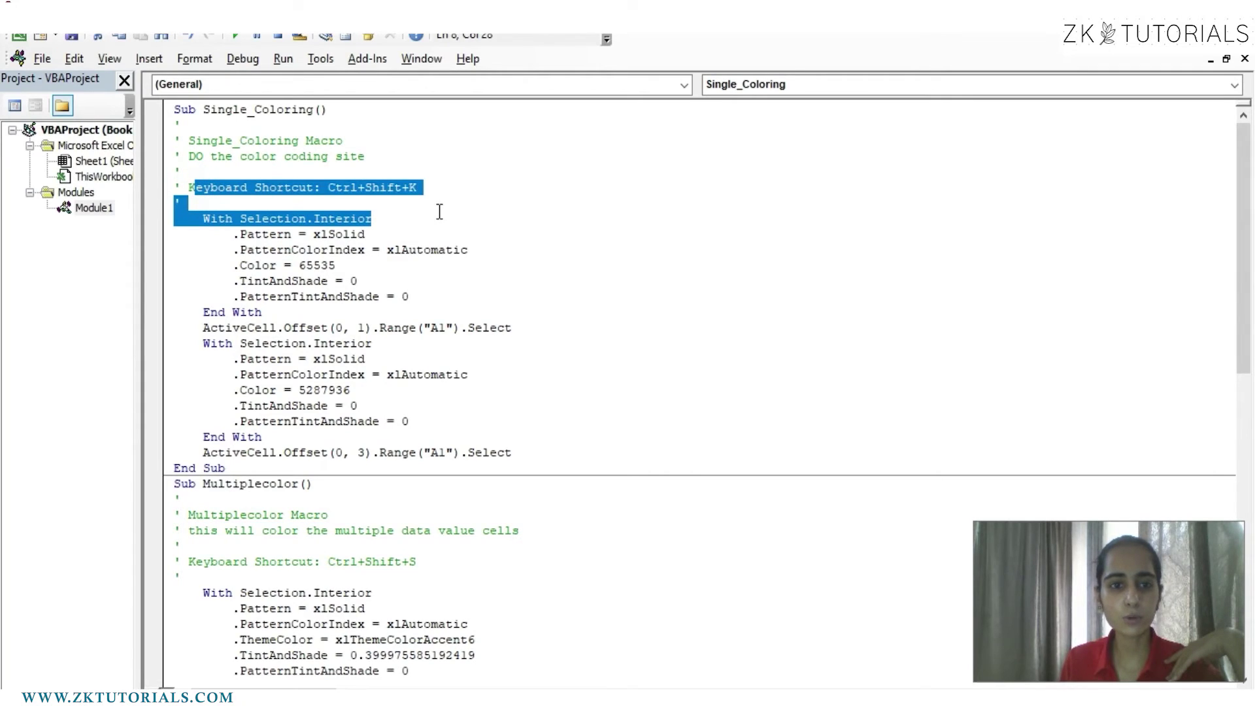
pyautogui.moveTo(190, 562); pyautogui.dragTo(425, 574)
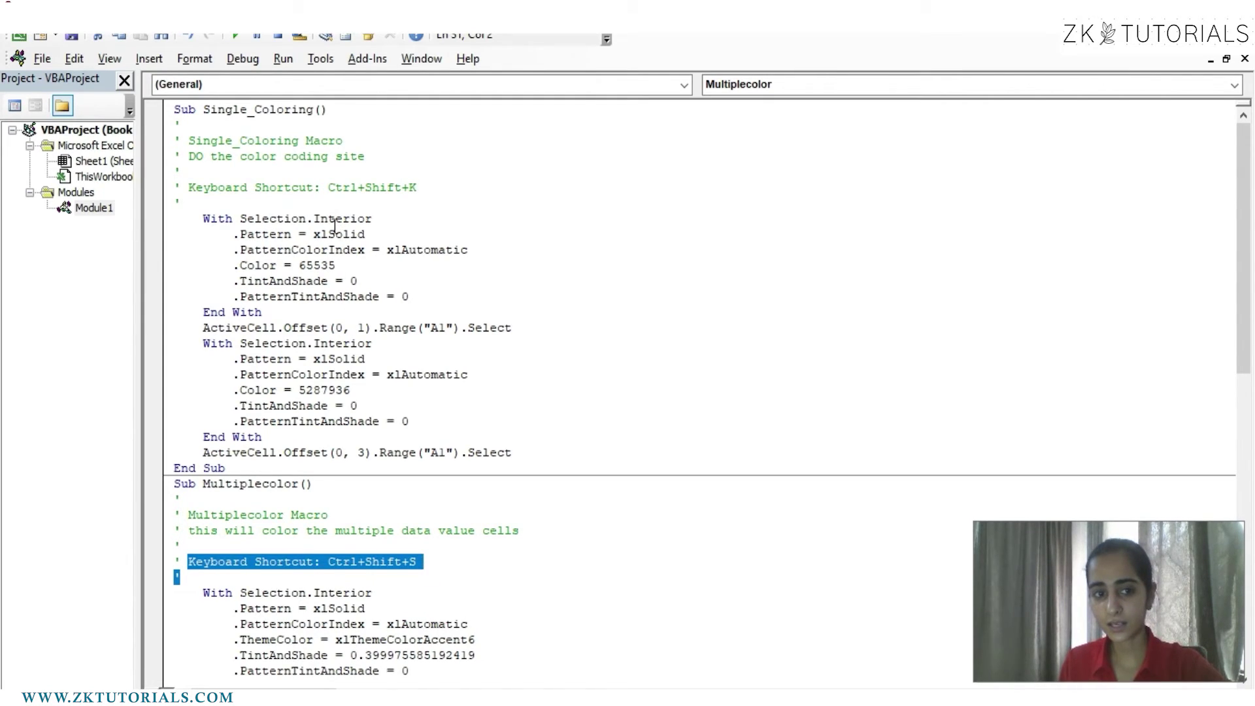
pyautogui.moveTo(322, 220); pyautogui.dragTo(364, 236)
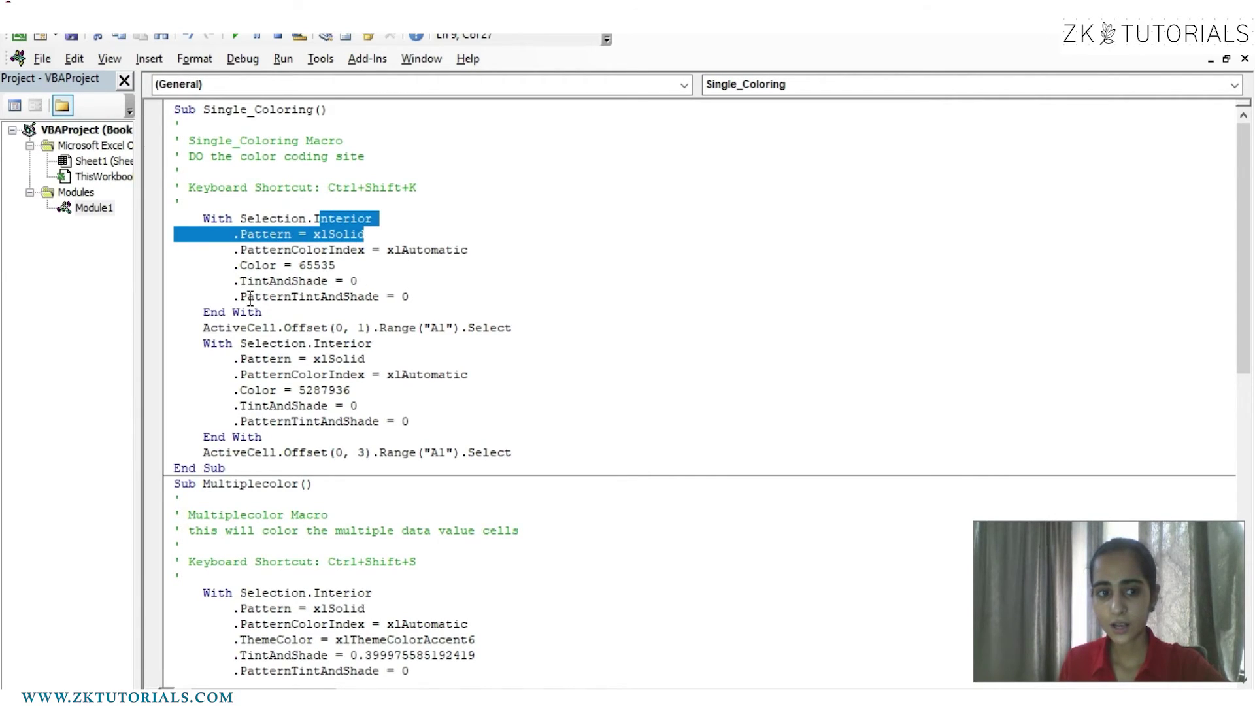
pyautogui.moveTo(262, 313); pyautogui.dragTo(446, 426)
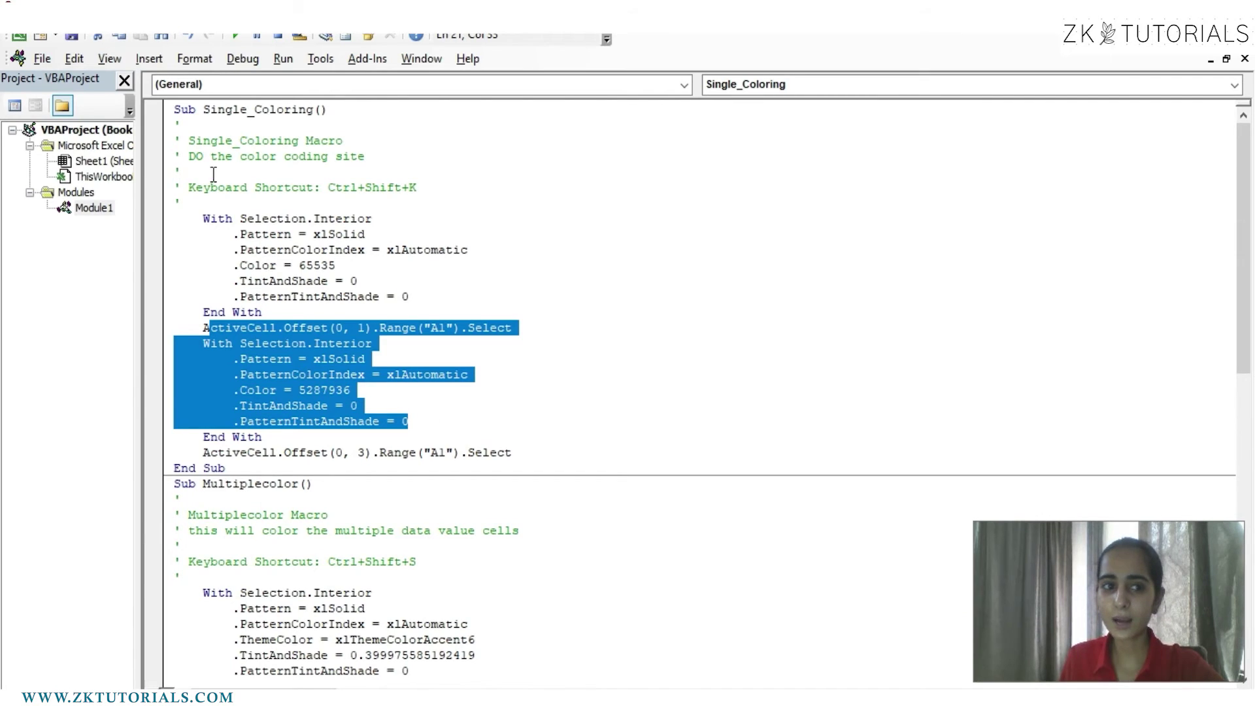
# Compare the Sub lines, keyboard shortcut comments and macro name comments of Single_Coloring and Multiplecolor
pyautogui.moveTo(175, 109); pyautogui.dragTo(338, 109)
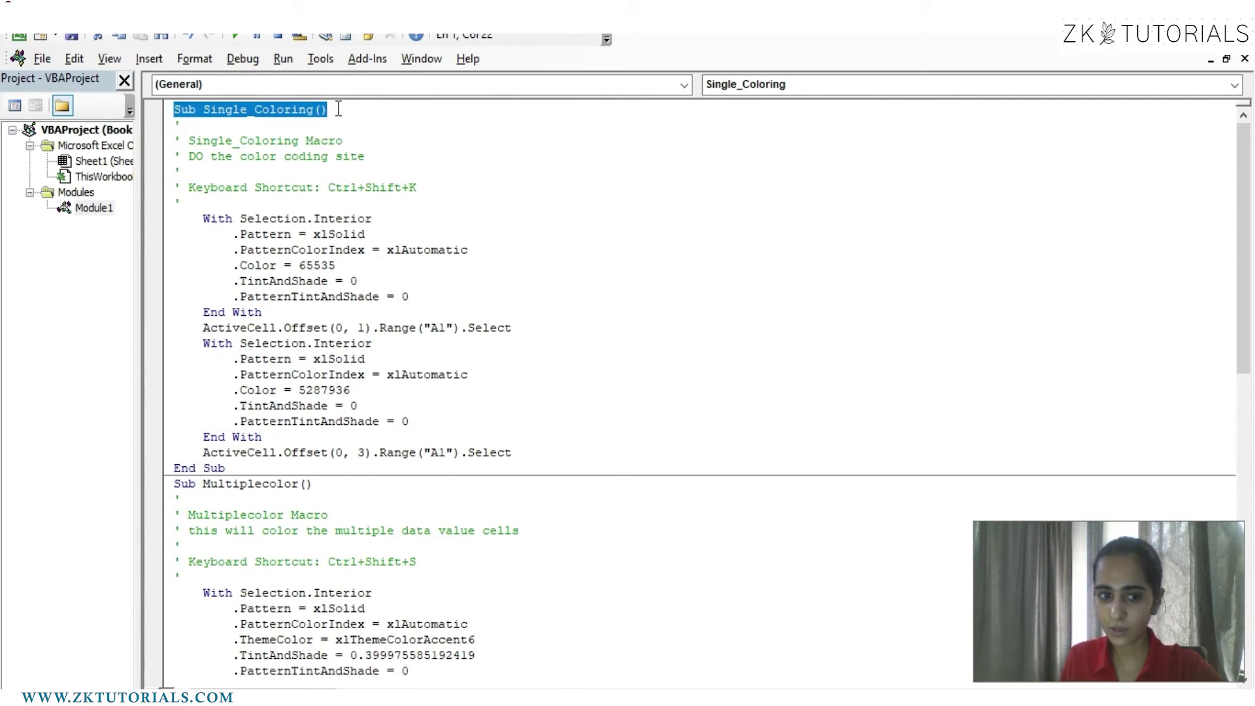
pyautogui.moveTo(180, 483); pyautogui.dragTo(313, 484)
pyautogui.moveTo(188, 189); pyautogui.dragTo(434, 197)
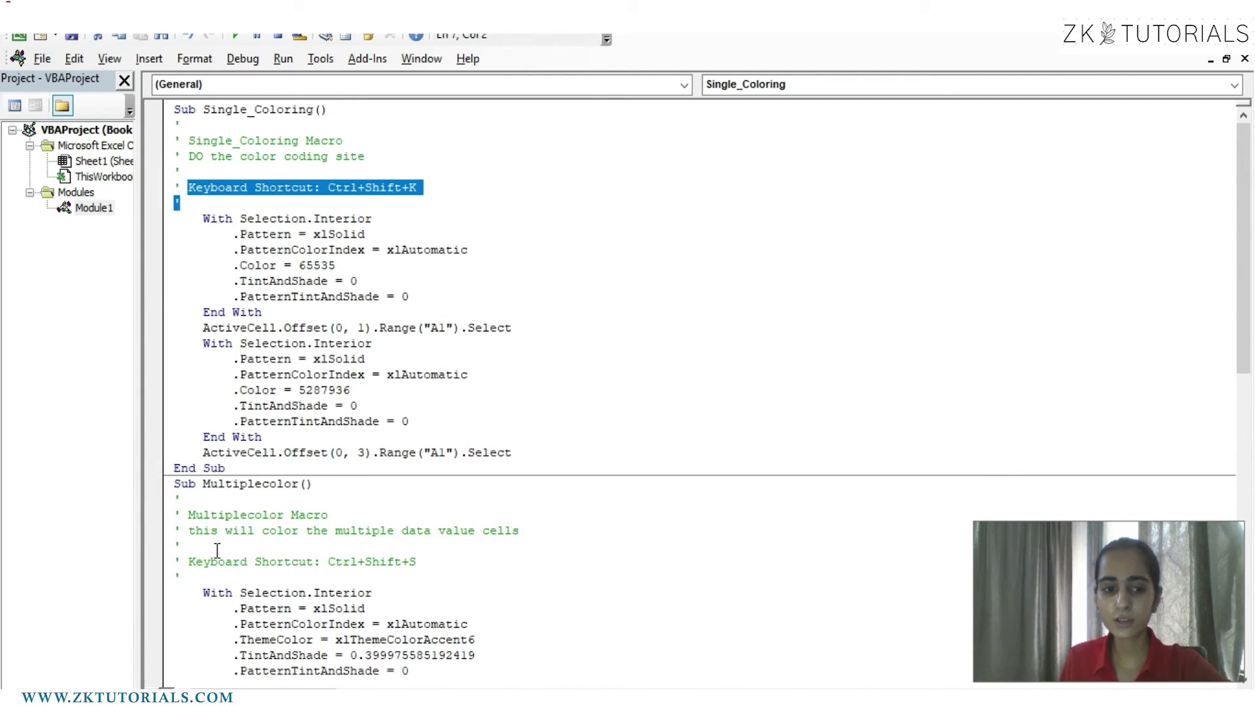
pyautogui.moveTo(187, 558); pyautogui.dragTo(437, 568)
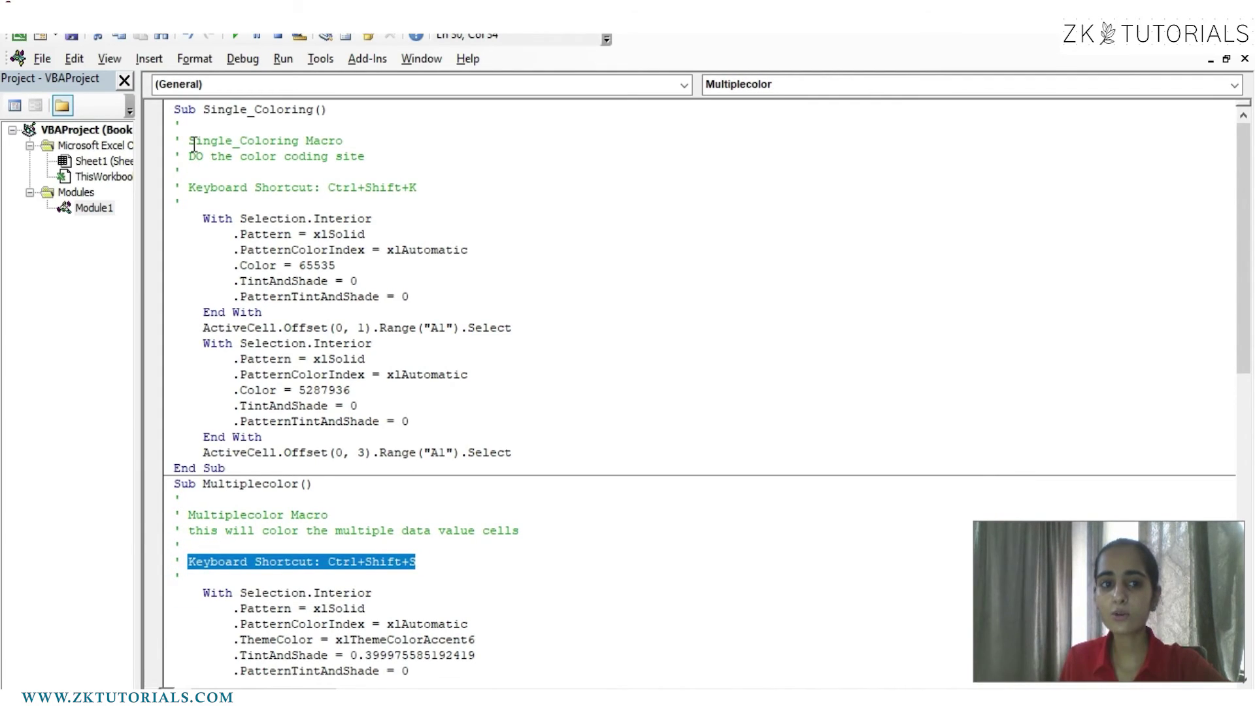
pyautogui.moveTo(194, 142); pyautogui.dragTo(349, 139)
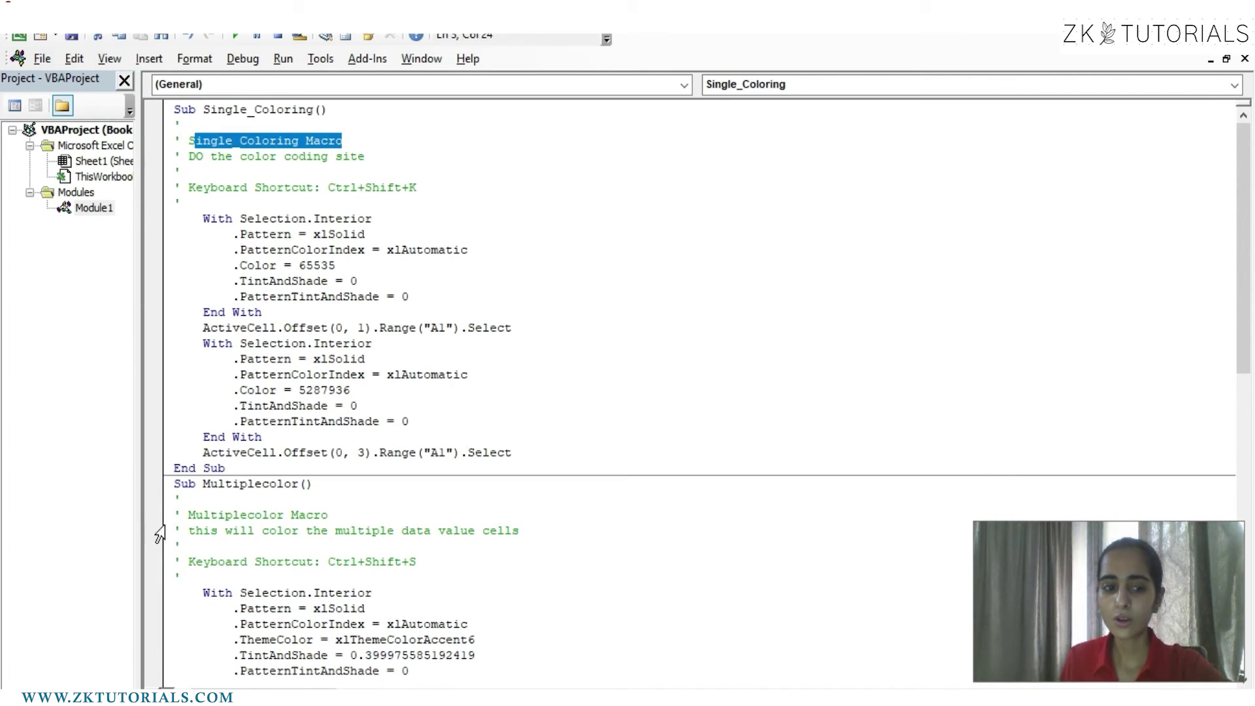
pyautogui.moveTo(188, 516); pyautogui.dragTo(549, 528)
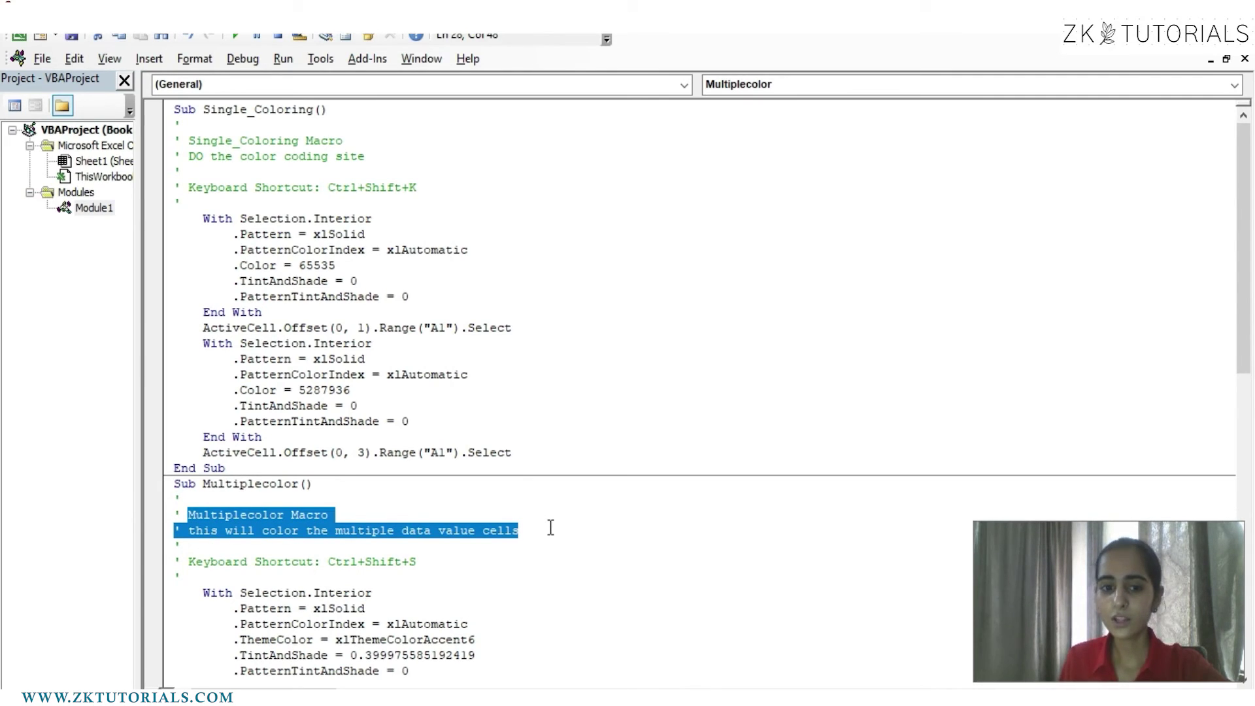
pyautogui.click(552, 527)
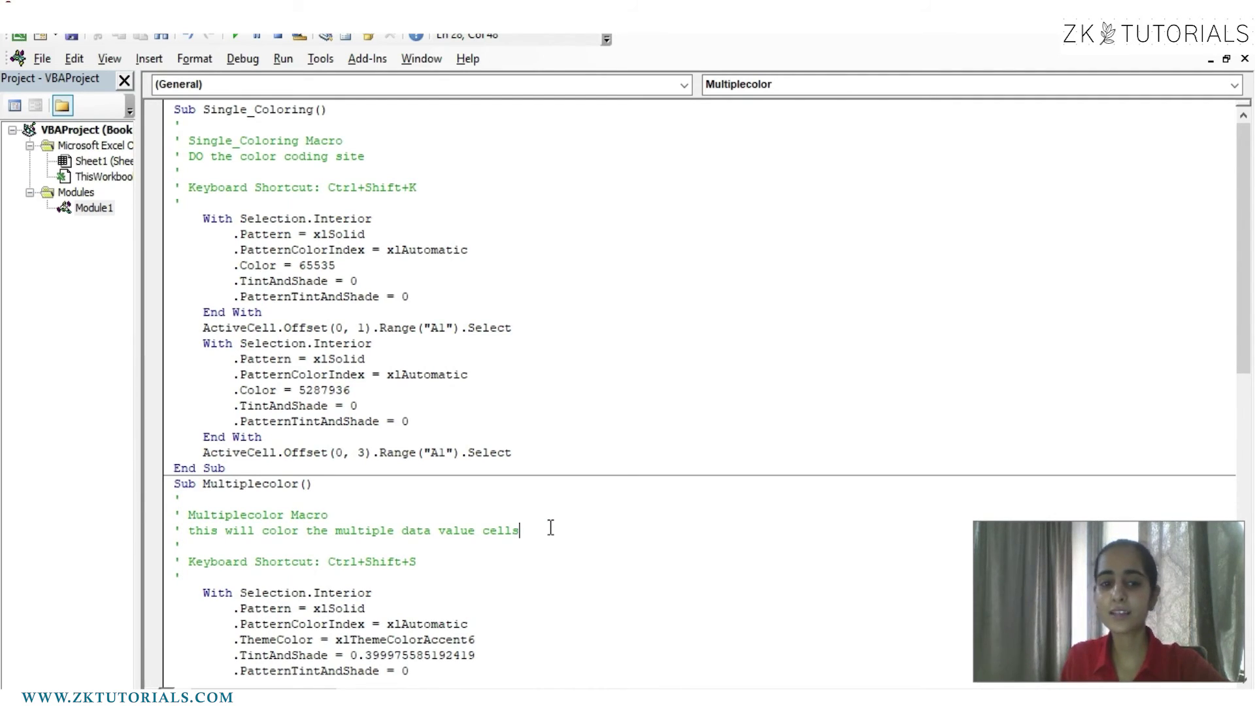
# Examine the closing End Sub of Multiplecolor, then compare the Single_Coloring code with colored cell I2 on the sheet beside it
pyautogui.scroll(-12, 551, 528)
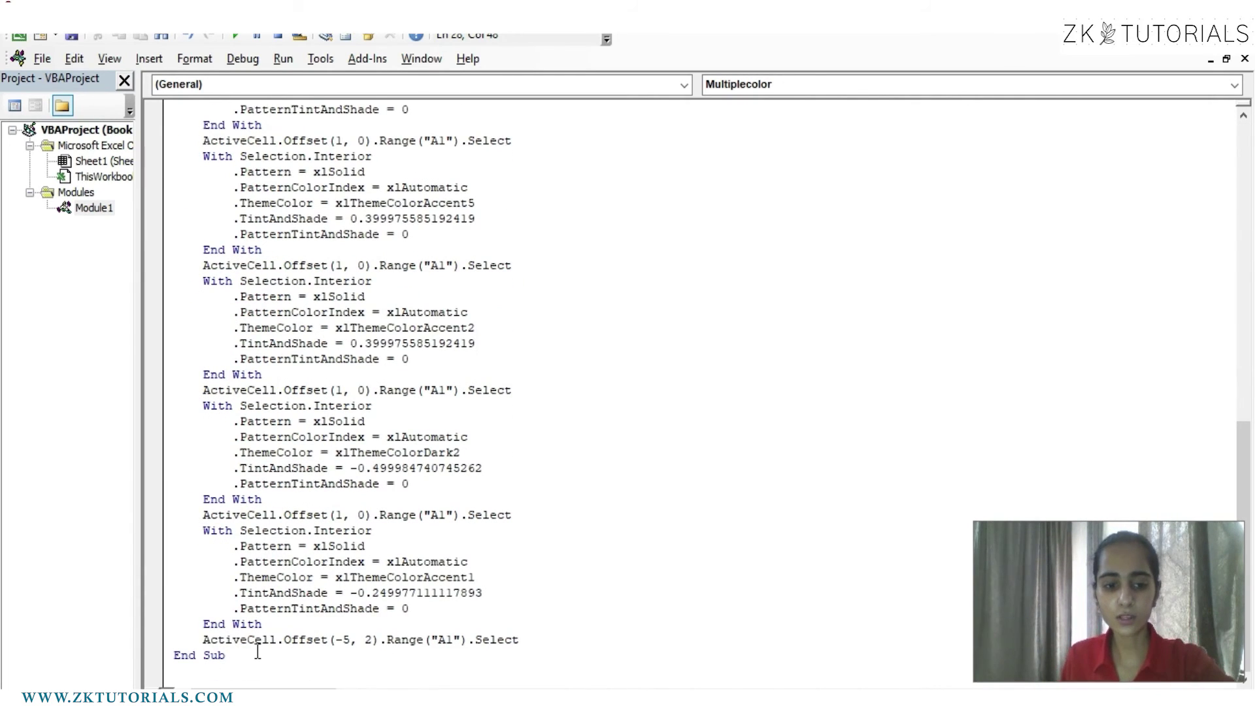
pyautogui.moveTo(253, 654); pyautogui.dragTo(174, 656)
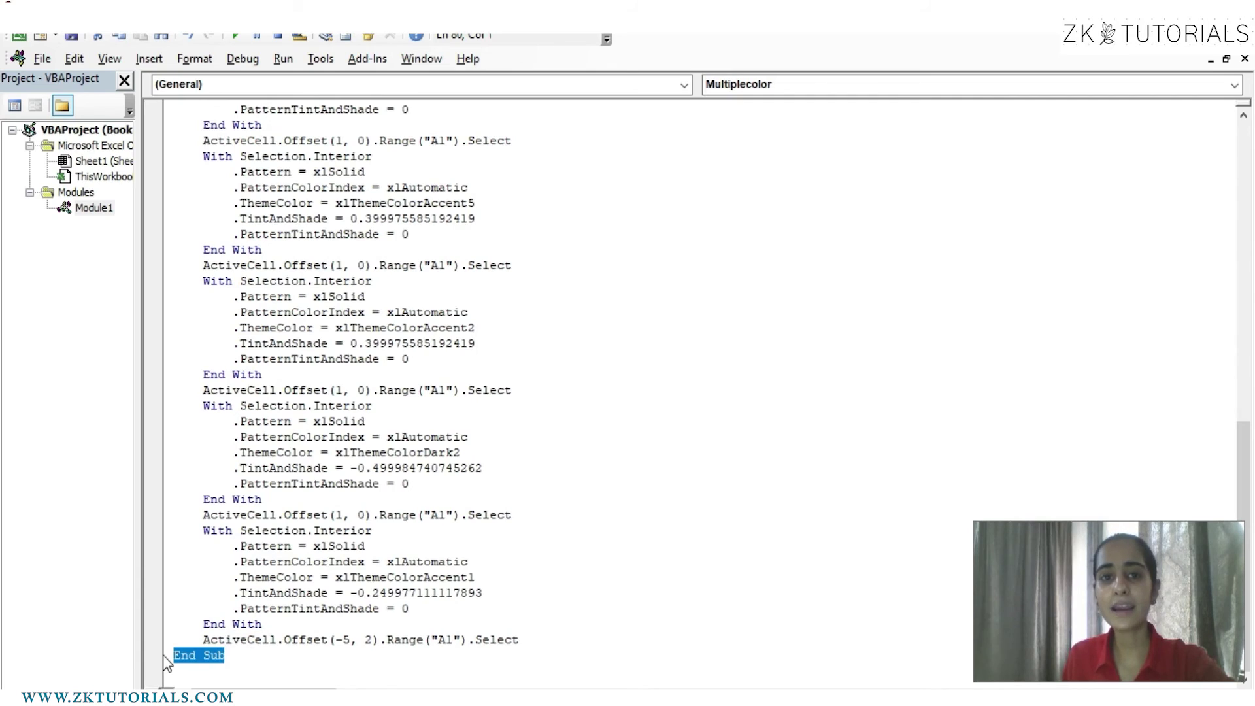
pyautogui.scroll(15, 606, 334)
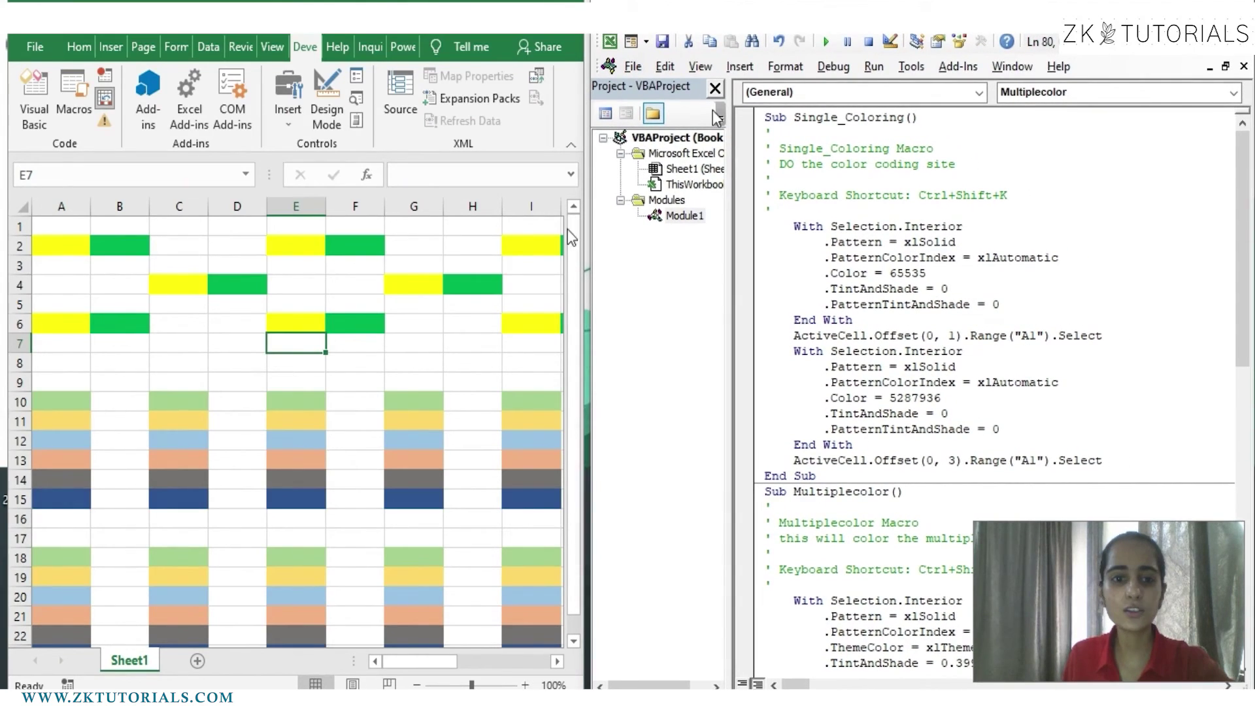
pyautogui.click(525, 244)
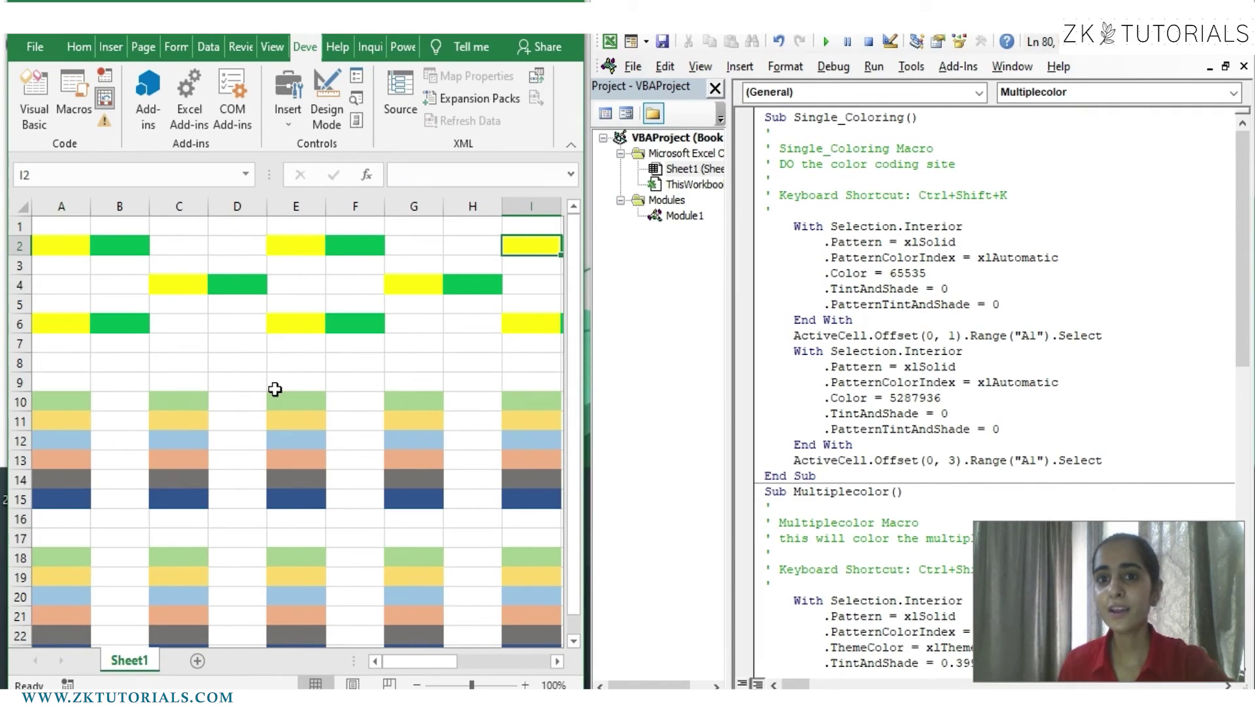
pyautogui.click(1002, 428)
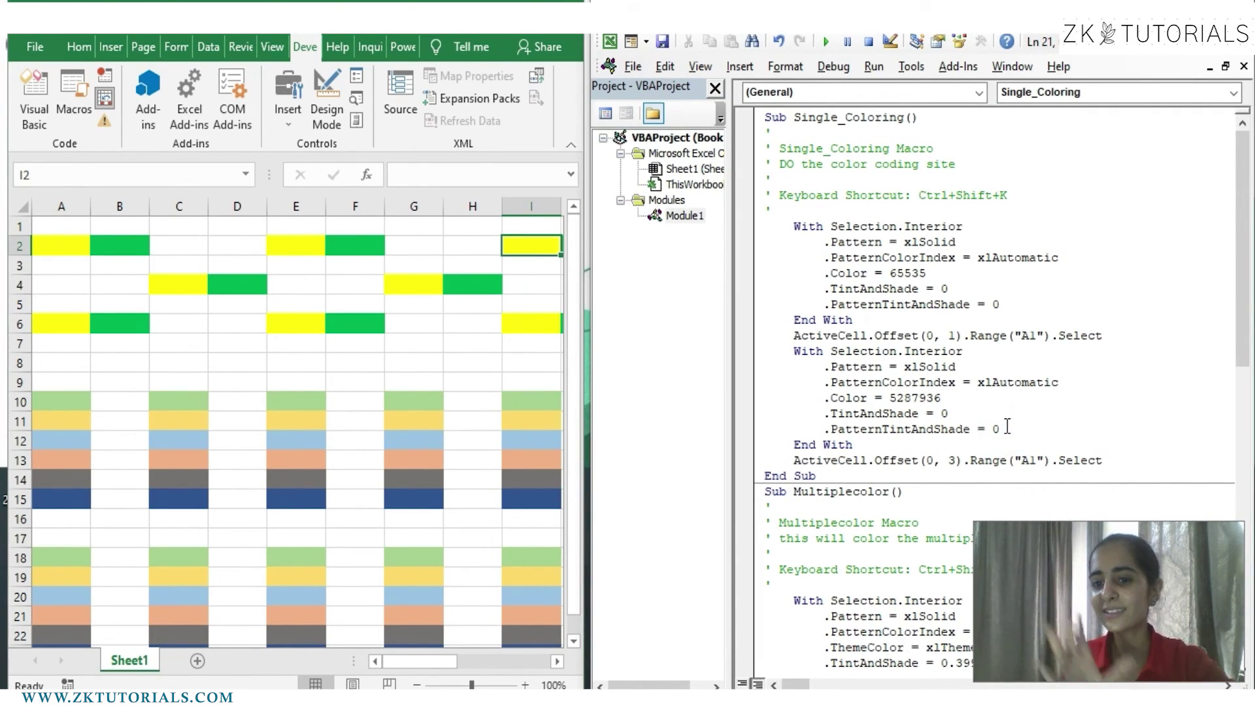